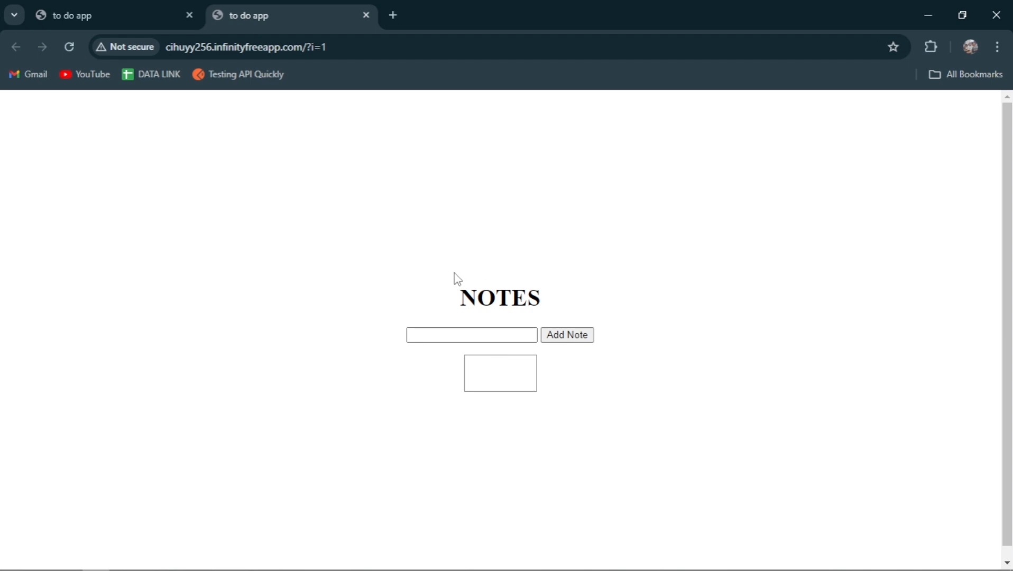
- Remove the note "kuliah jam 7" from the local index.html to-do page and compare it with the hosted version
drag(455, 276, 608, 408)
click(608, 407)
click(101, 6)
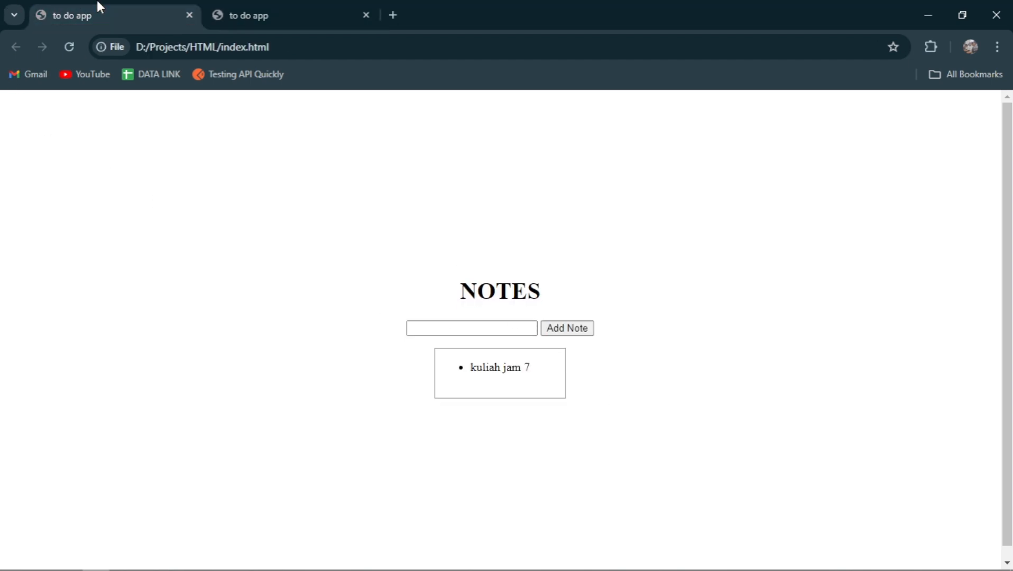
click(511, 372)
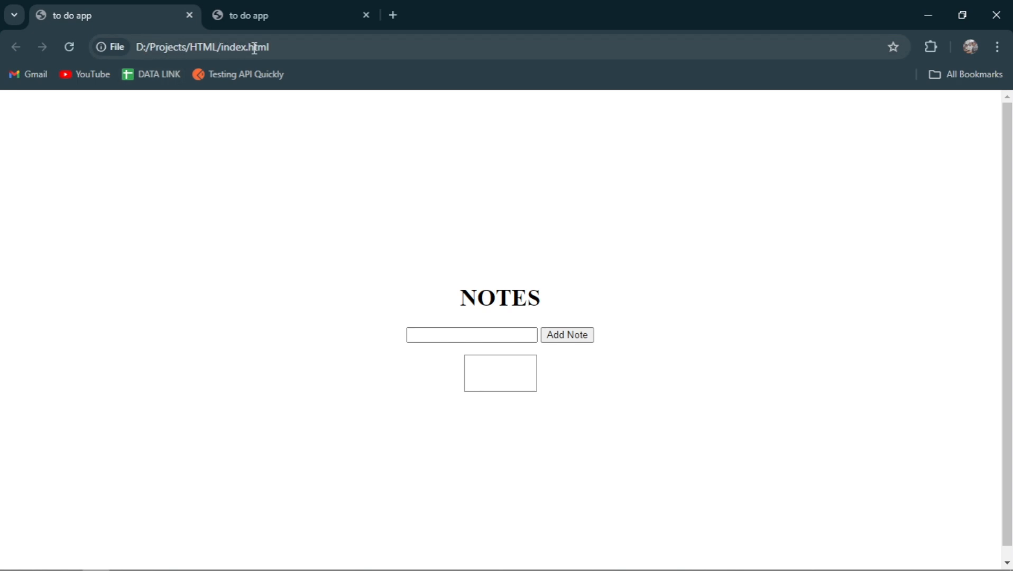
click(272, 15)
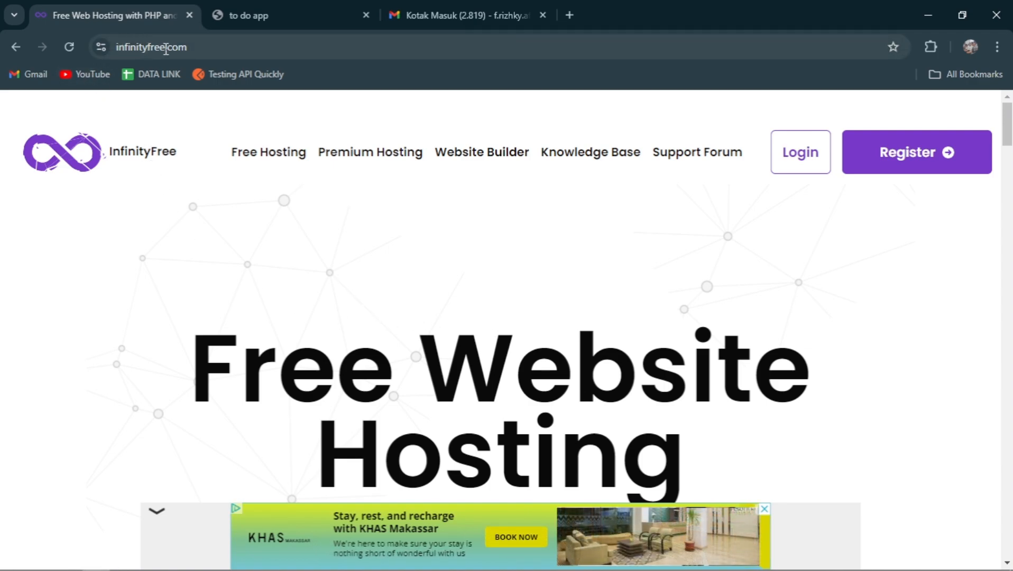
- Add the notes "kuliah jam 7" and "makan" to the local index.html to-do page
click(249, 7)
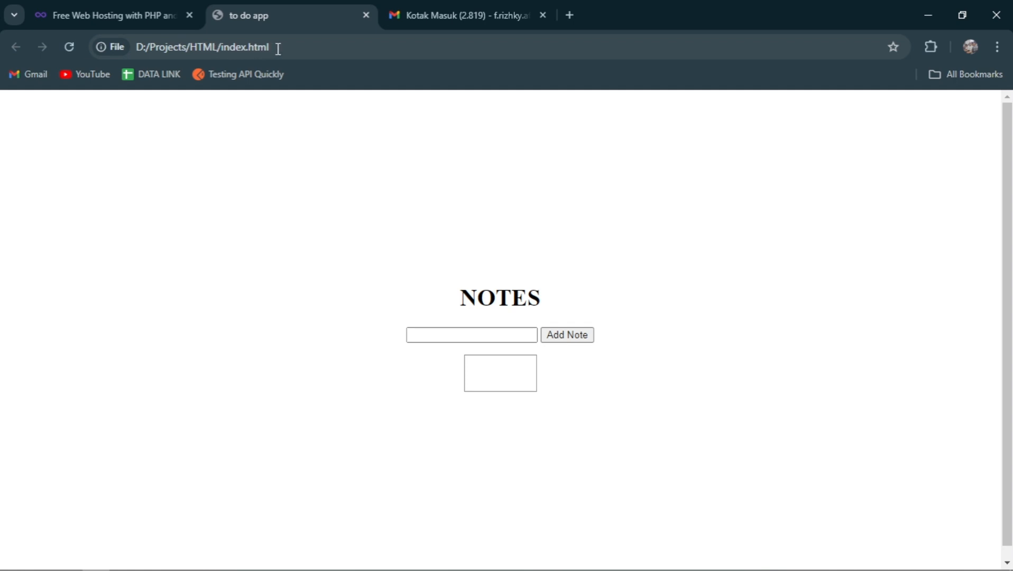
click(469, 329)
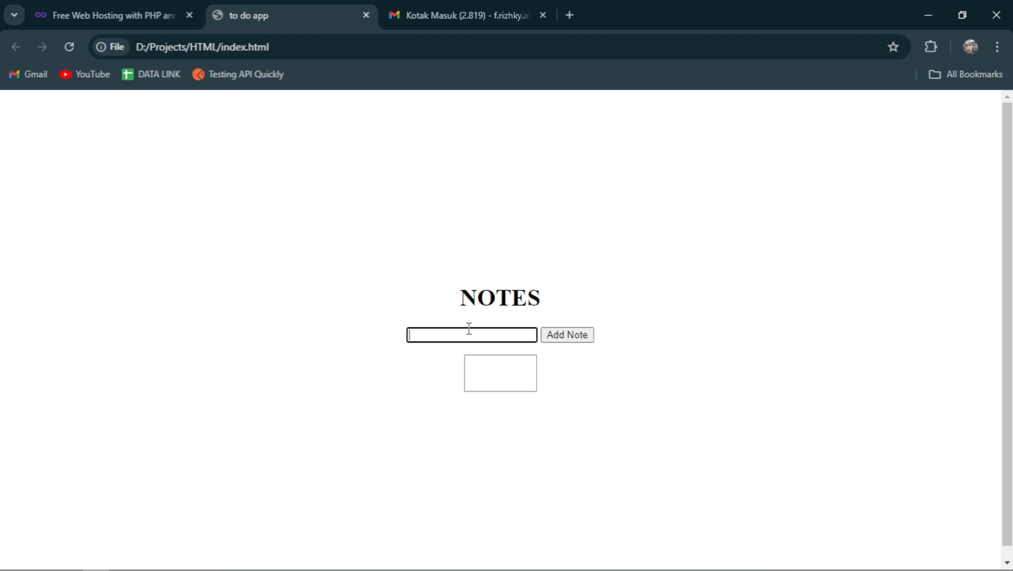
text(kuliah jam 7)
click(594, 336)
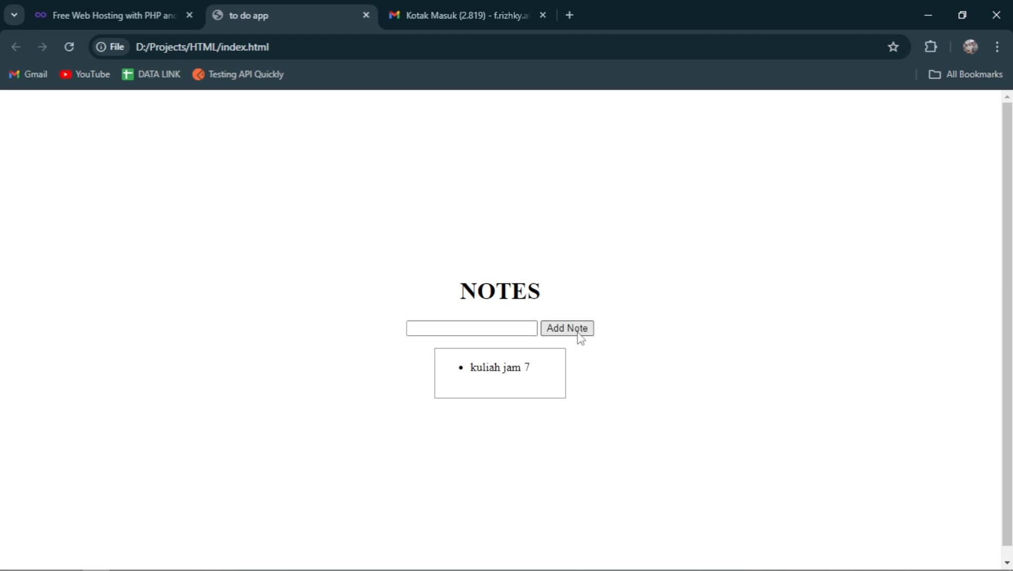
click(484, 331)
text(makan)
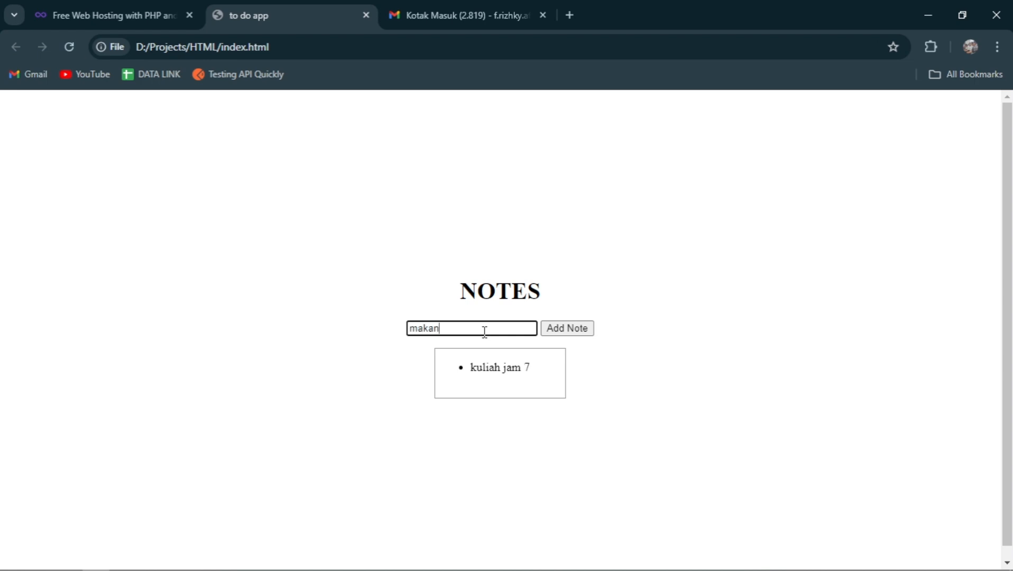
click(566, 328)
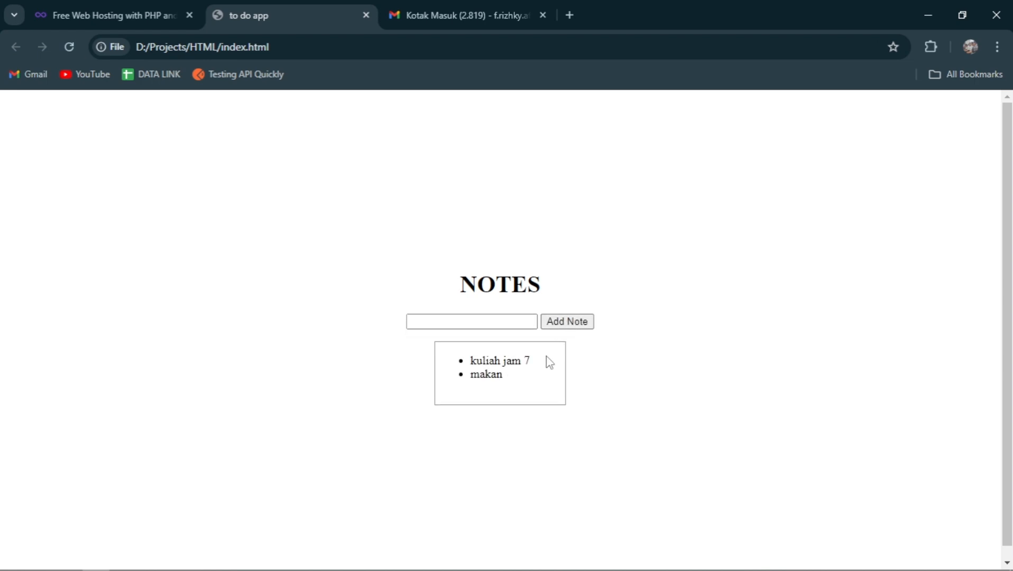
- Remove the note "makan" from the local to-do page
click(501, 378)
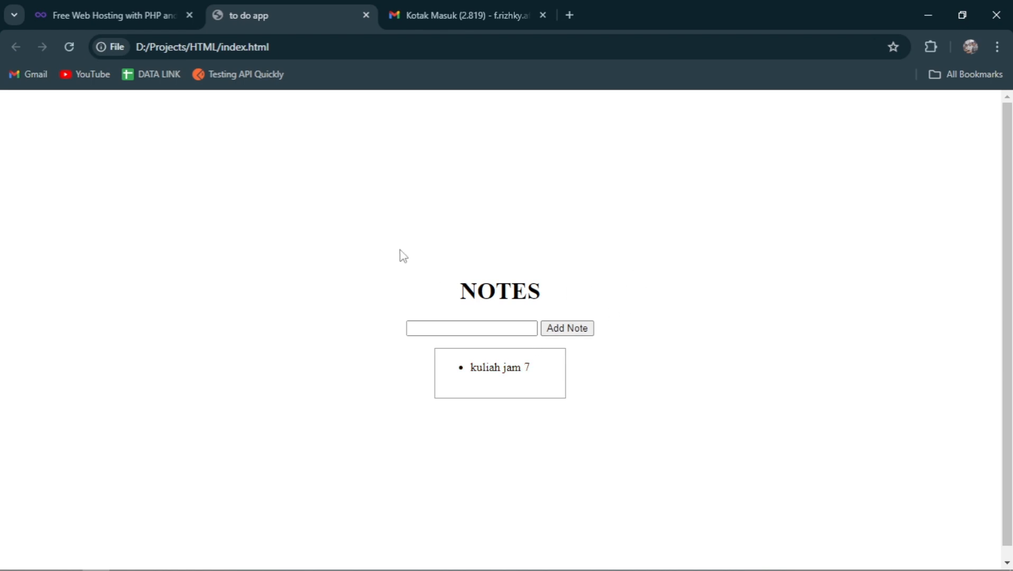
drag(389, 195, 630, 382)
click(633, 382)
- Switch to the InfinityFree site, dismiss the advertisement and open the account registration form
click(48, 10)
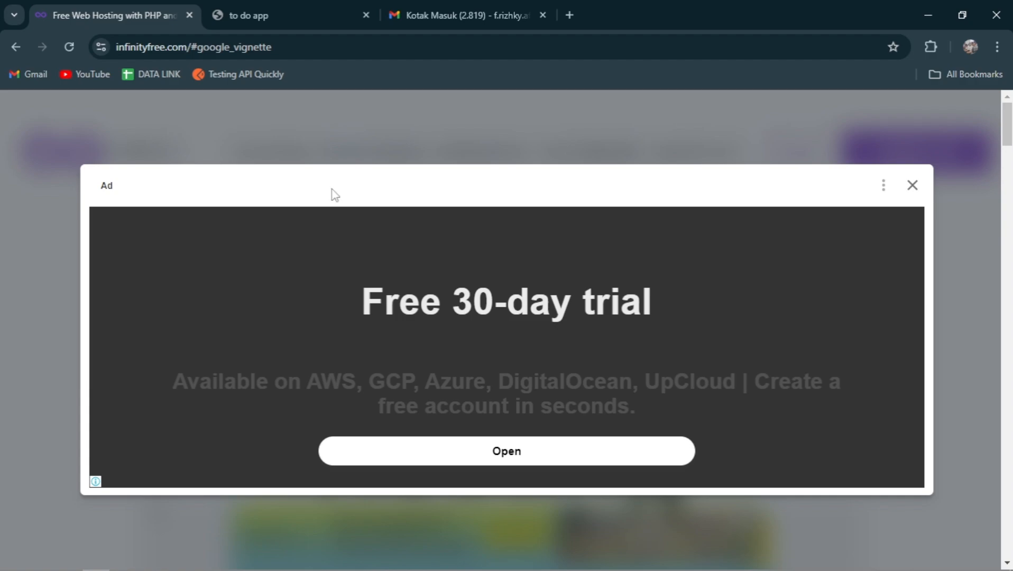
click(913, 186)
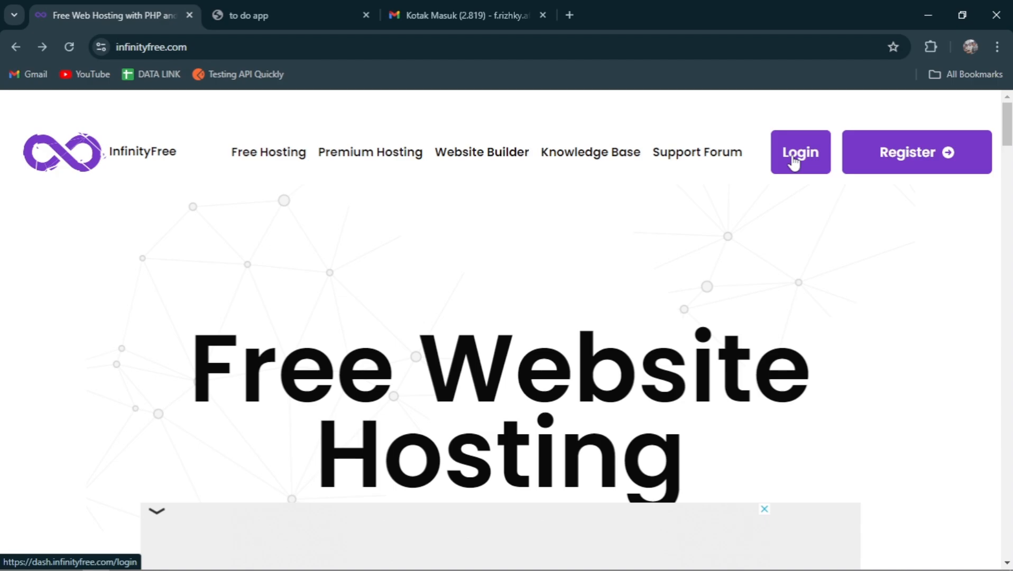
click(928, 166)
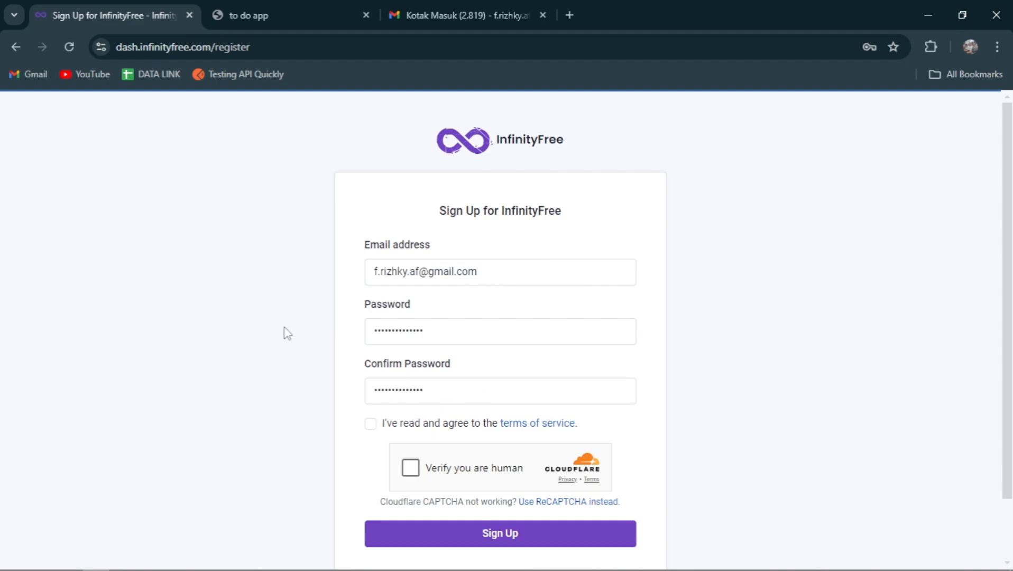
- Try to sign up with the prefilled email address, accepting the terms of service and completing the human verification
click(371, 425)
click(410, 469)
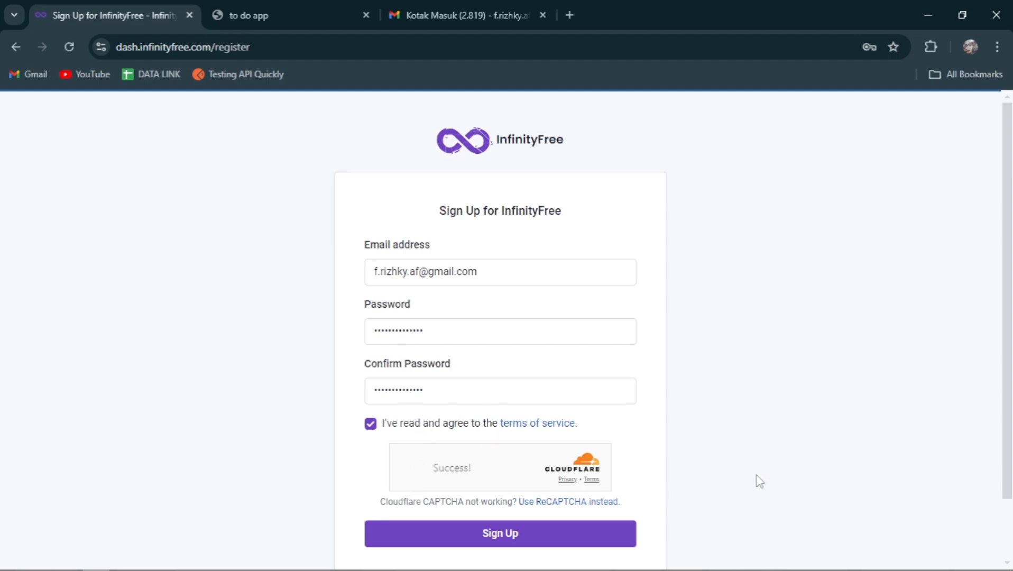
click(520, 535)
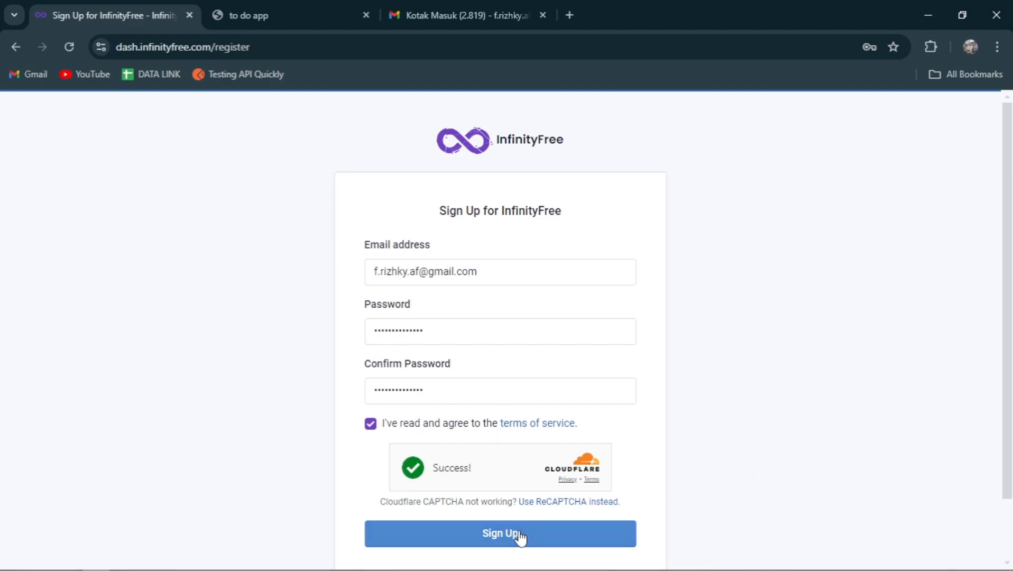
click(520, 535)
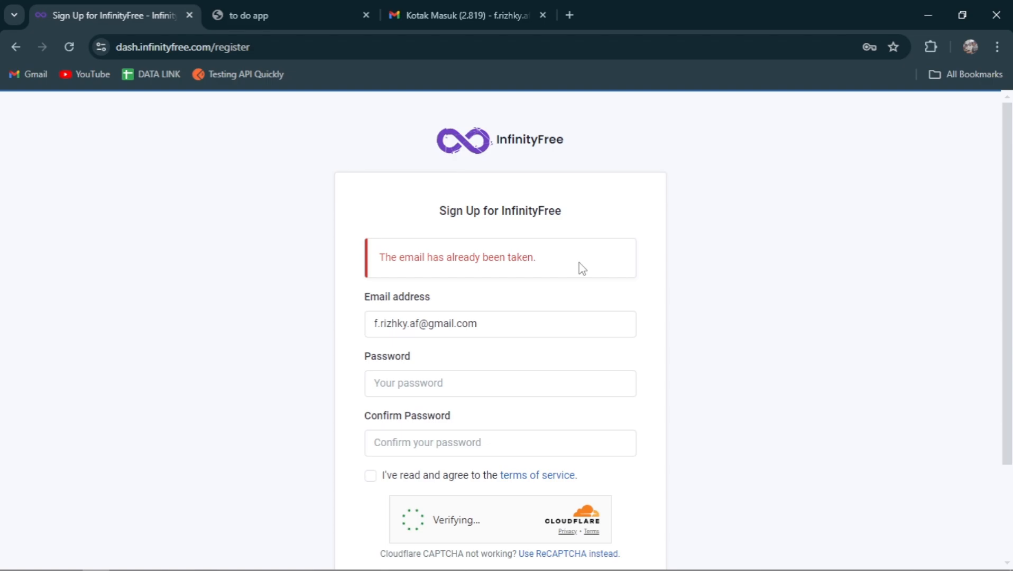
- Sign up with a different email address, accepting the terms of service and completing the human verification
scroll(647, 260, down, 1)
scroll(647, 260, up, 1)
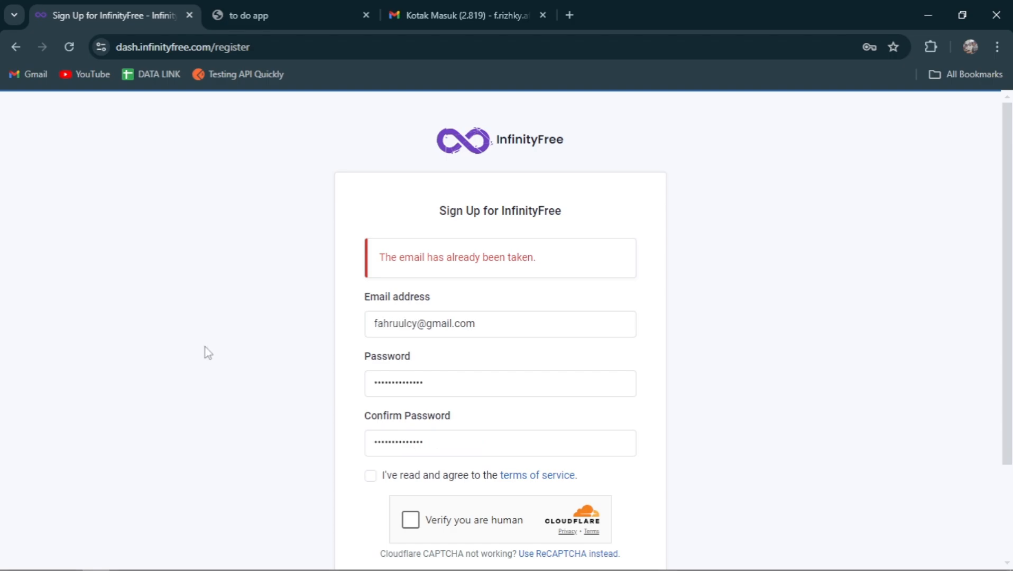
click(374, 474)
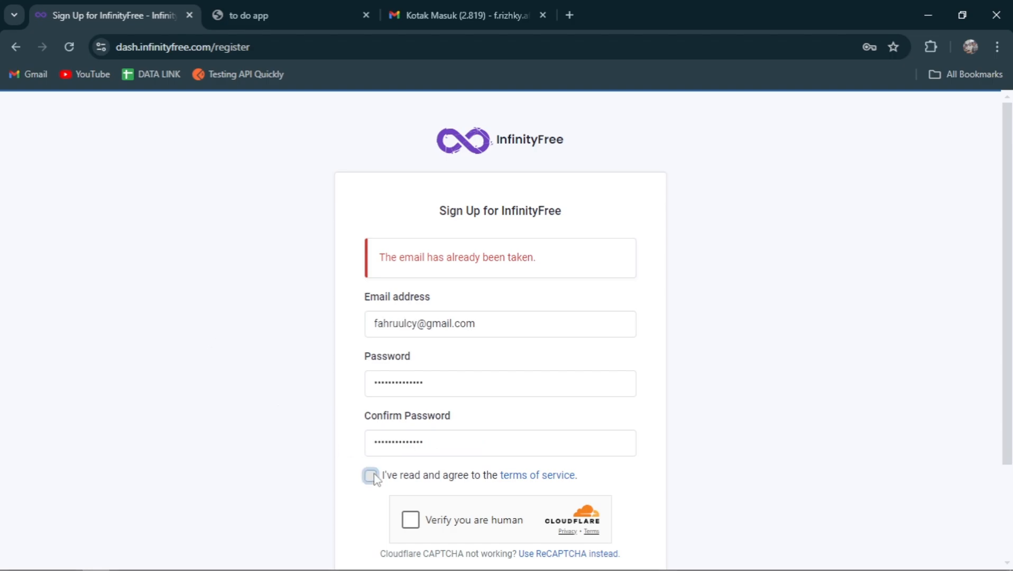
click(411, 520)
scroll(745, 447, down, 2)
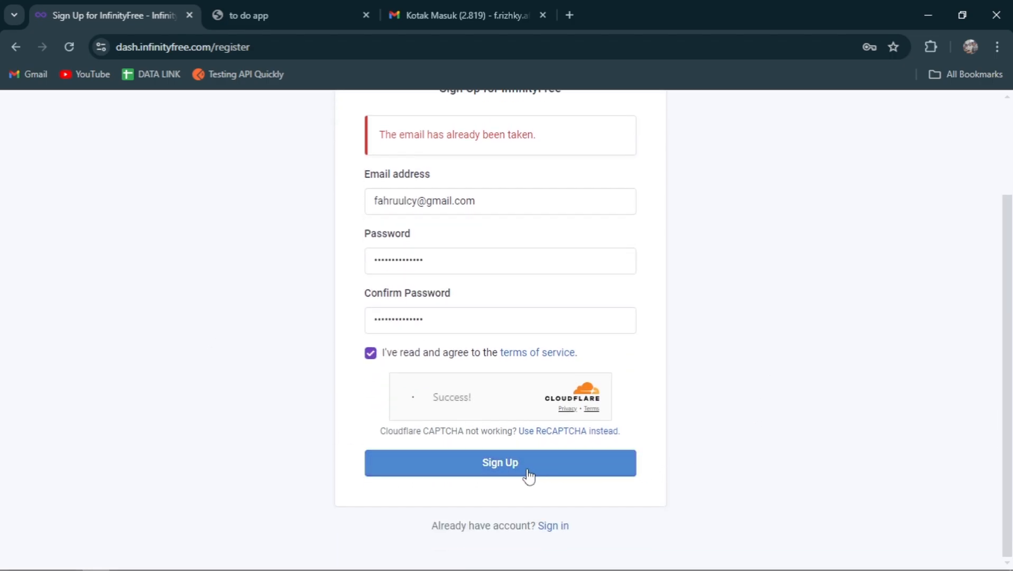
click(460, 473)
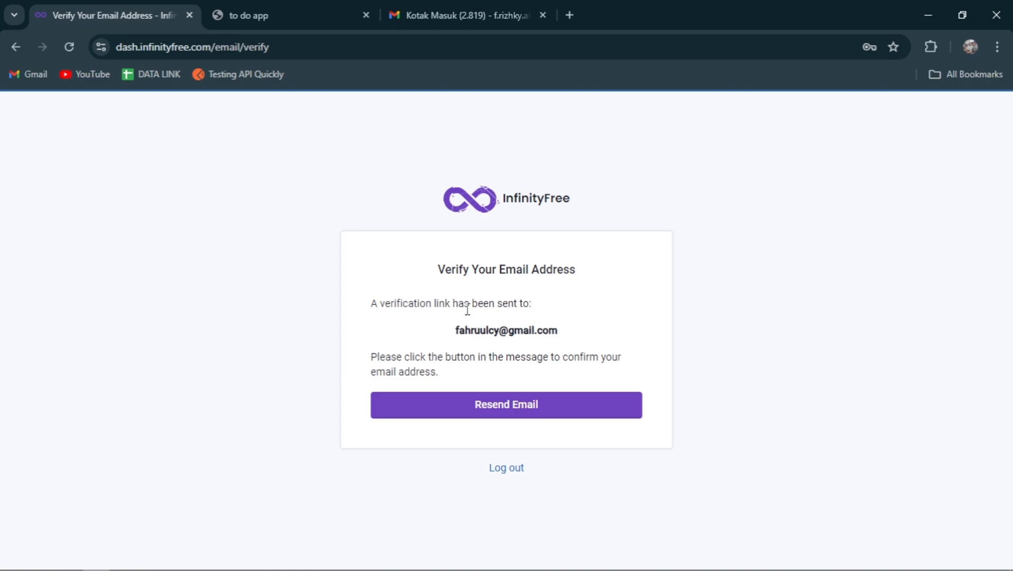
- Open the InfinityFree verification message in Gmail and verify the new account's email address
drag(449, 339, 600, 339)
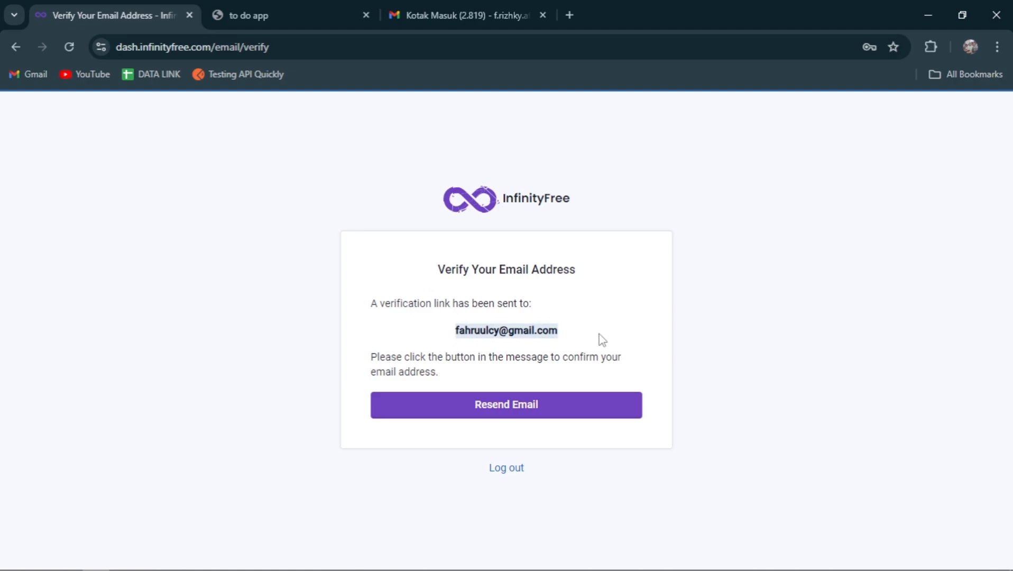
click(602, 339)
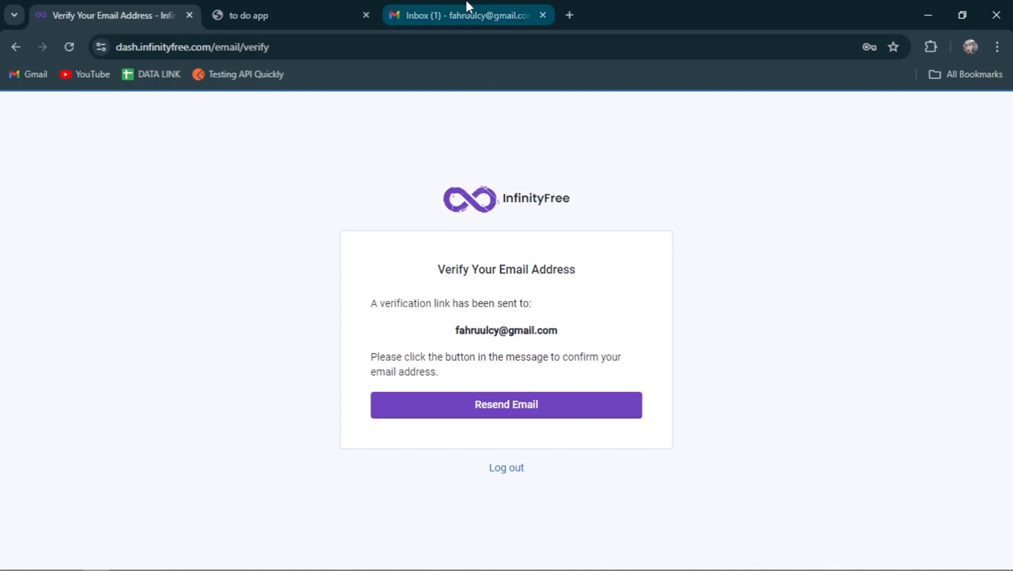
click(466, 6)
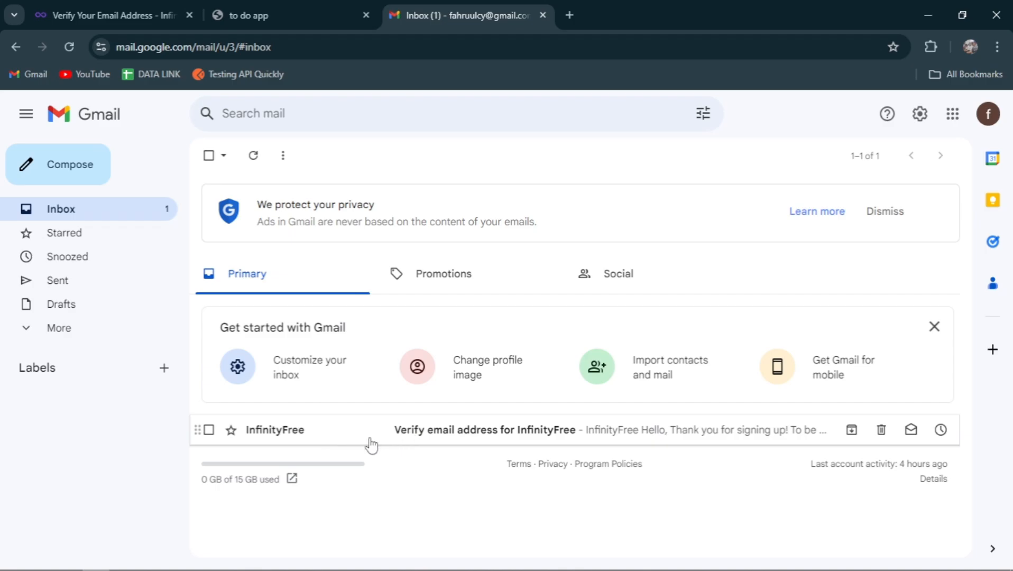
click(475, 433)
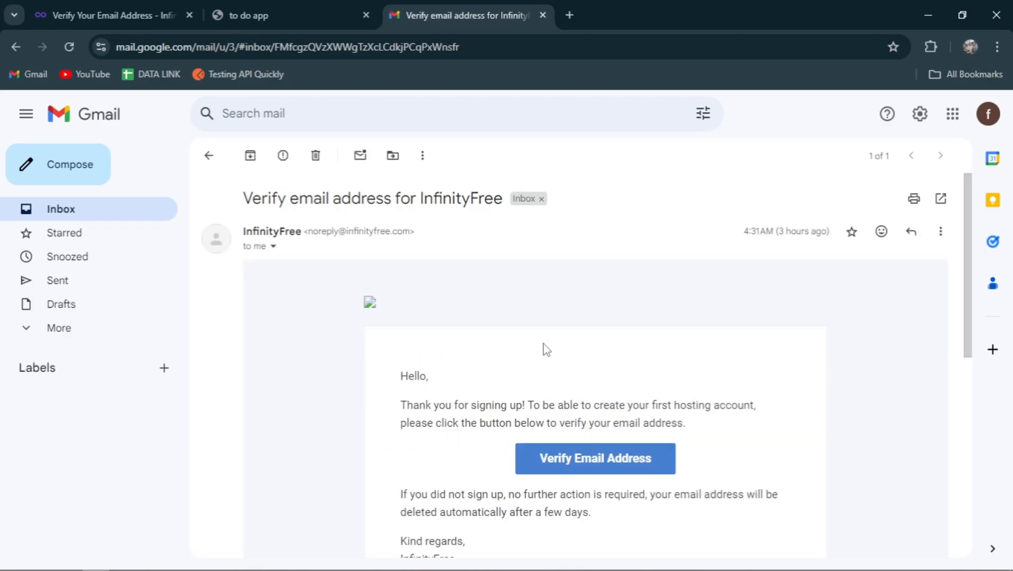
scroll(556, 371, down, 1)
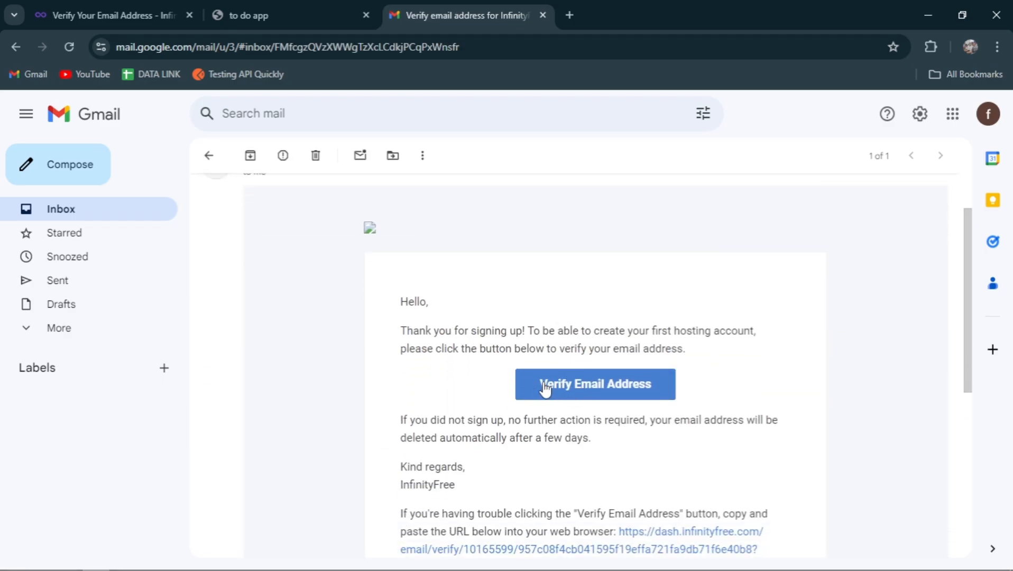
click(595, 392)
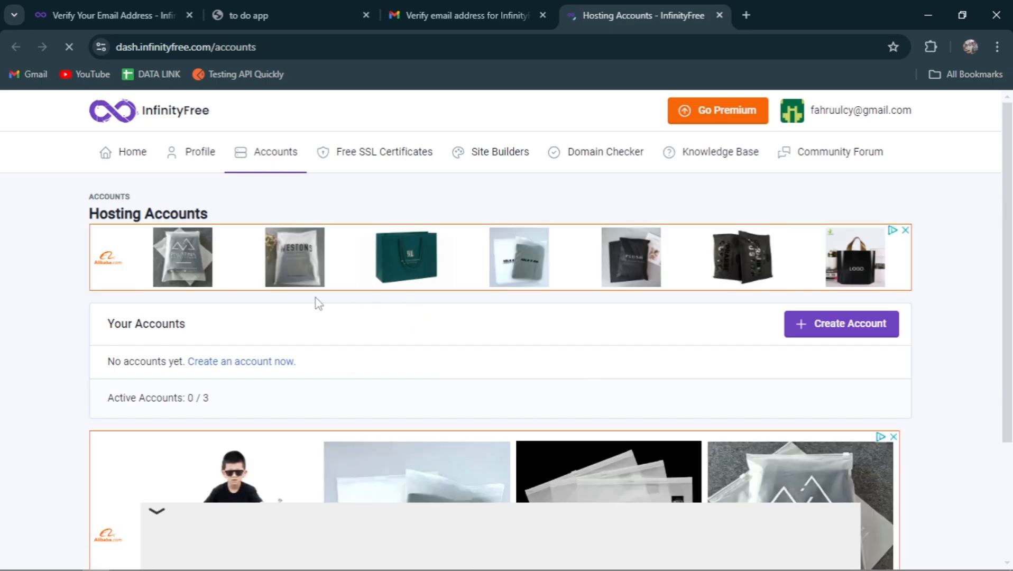
- Start creating a hosting account, dismiss the advertisement and choose the free $0 InfinityFree plan
click(834, 329)
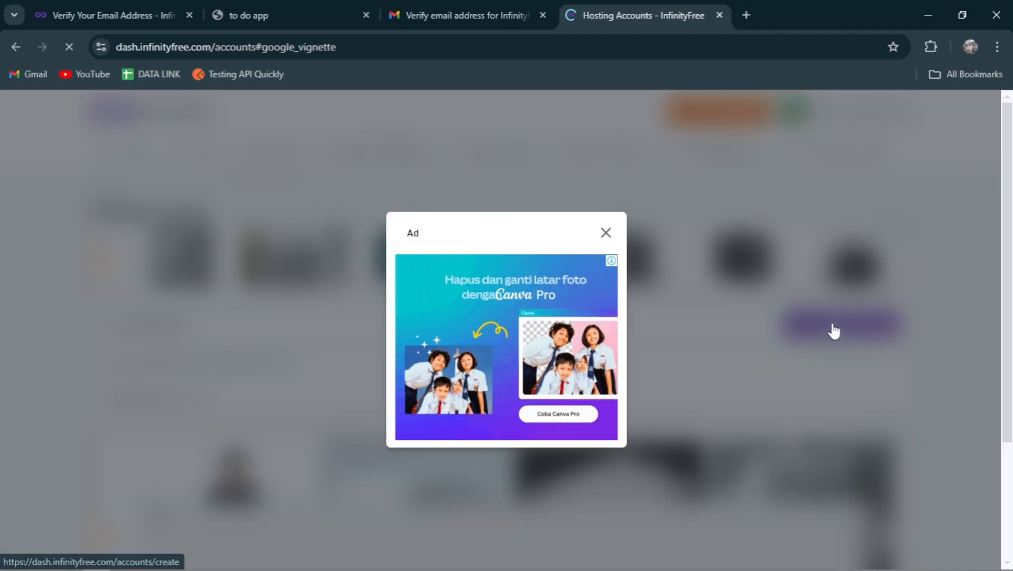
click(606, 234)
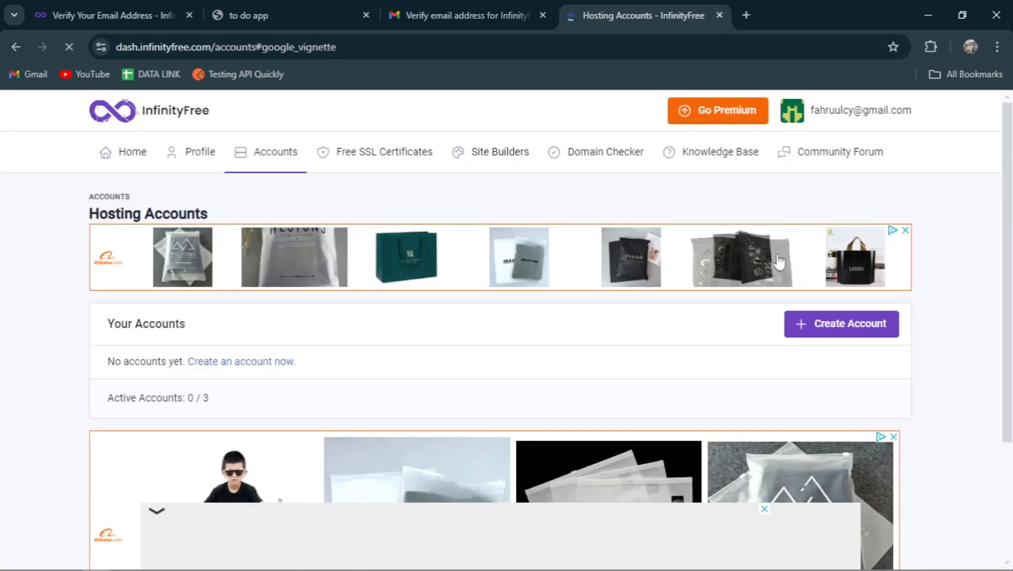
scroll(439, 334, down, 1)
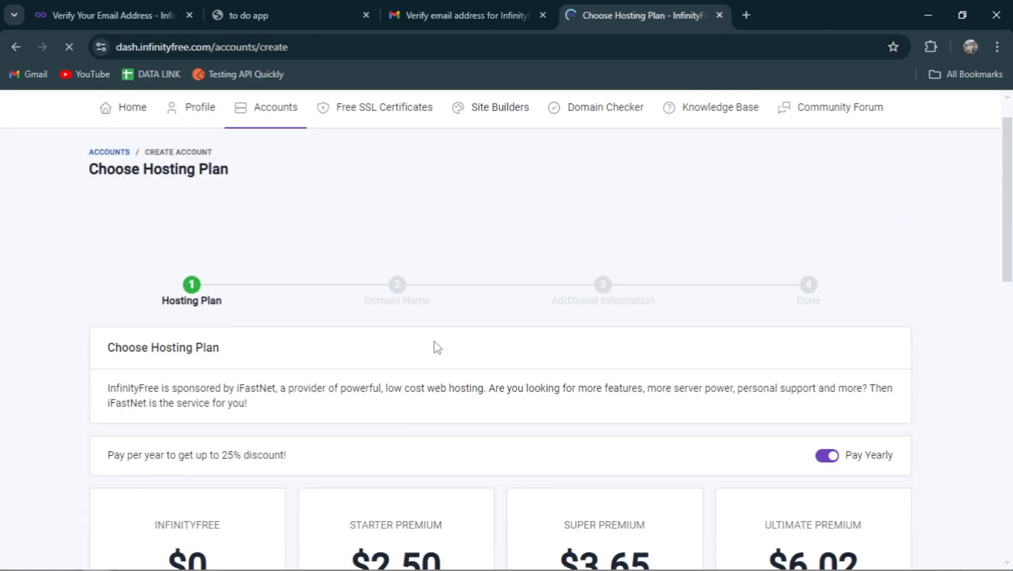
scroll(248, 317, down, 6)
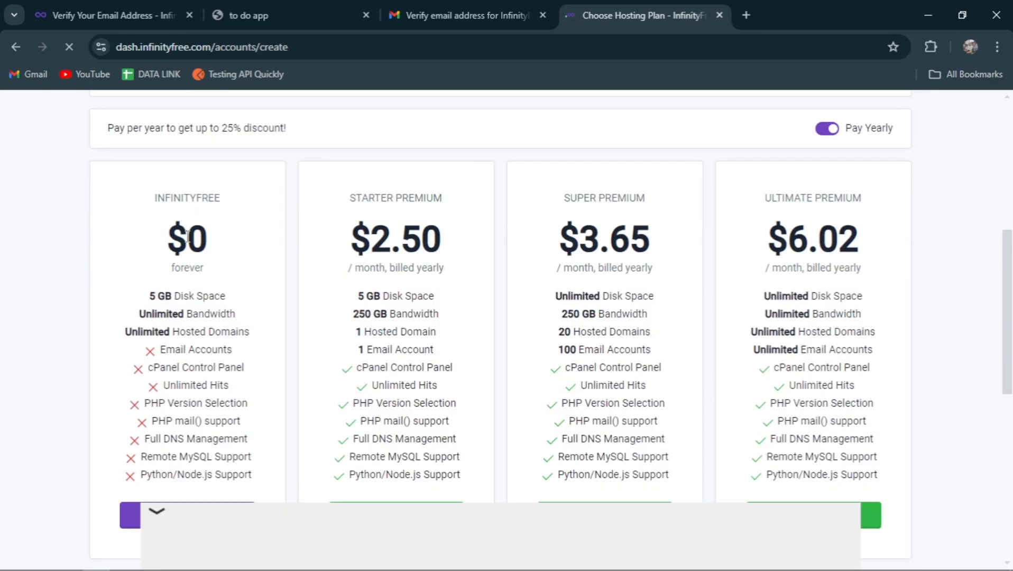
scroll(188, 236, down, 3)
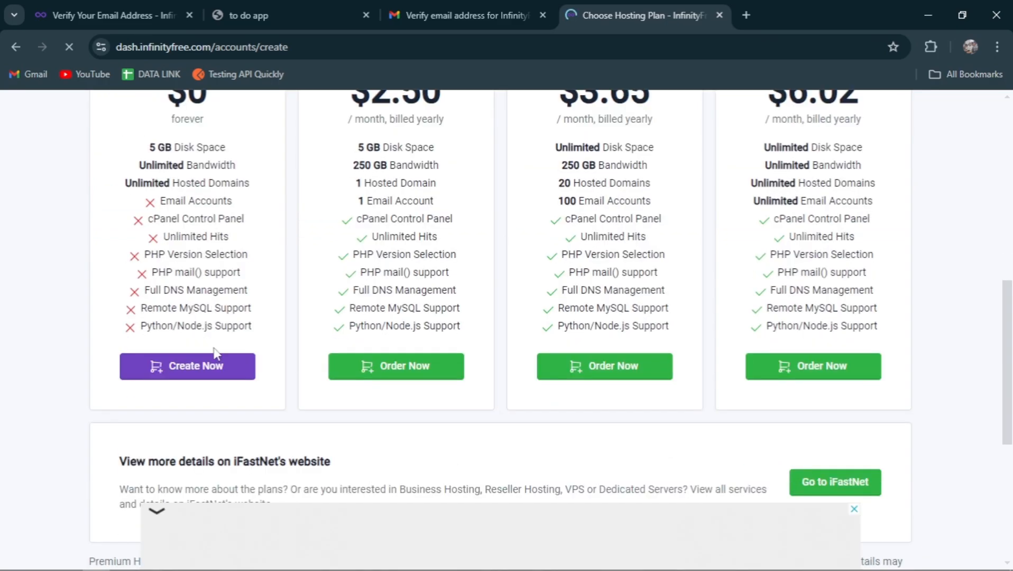
click(219, 373)
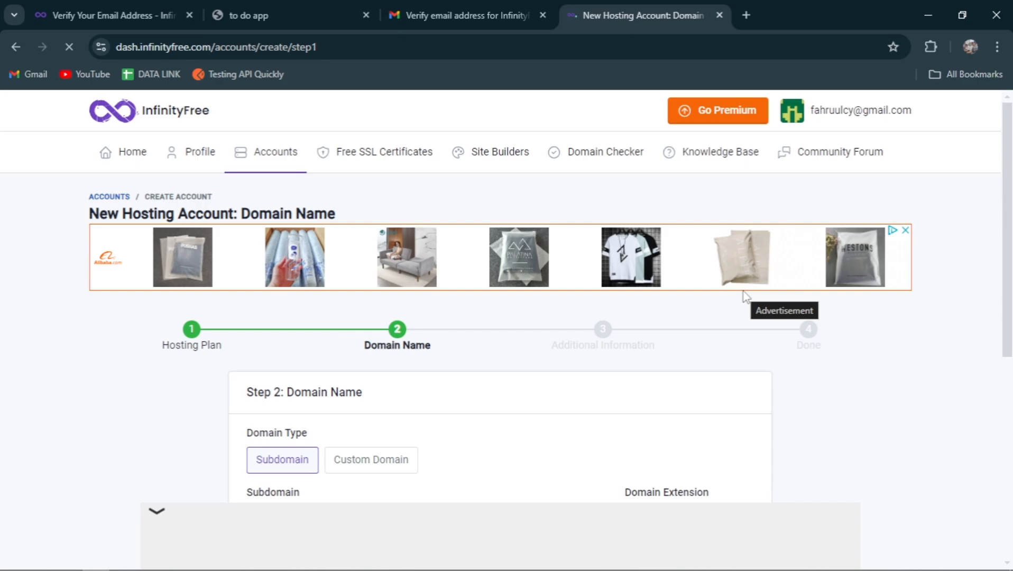
- Enter the subdomain cihuyy256 with the .infinityfreeapp.com extension and check its availability
scroll(619, 310, down, 1)
scroll(330, 319, down, 2)
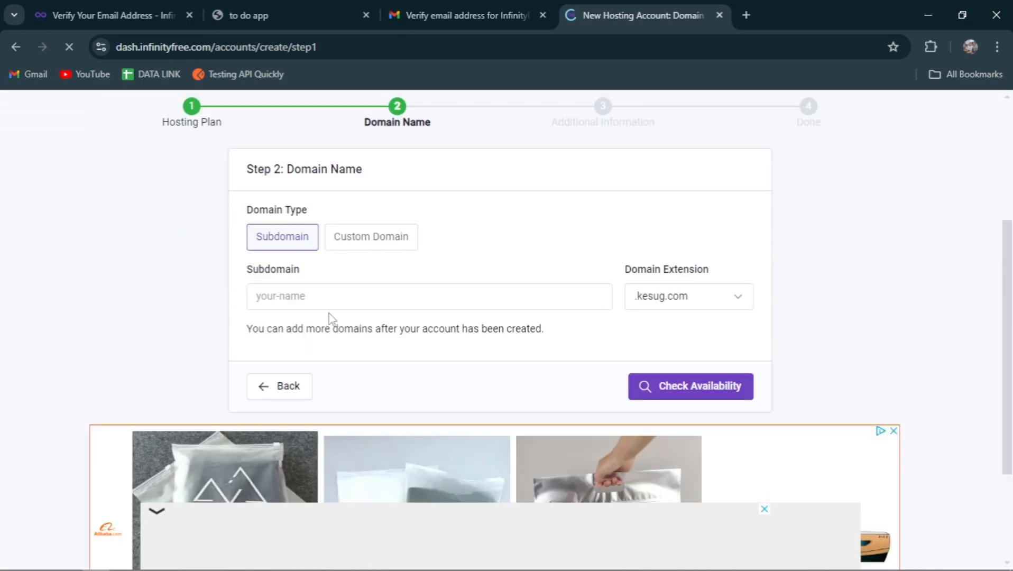
click(328, 301)
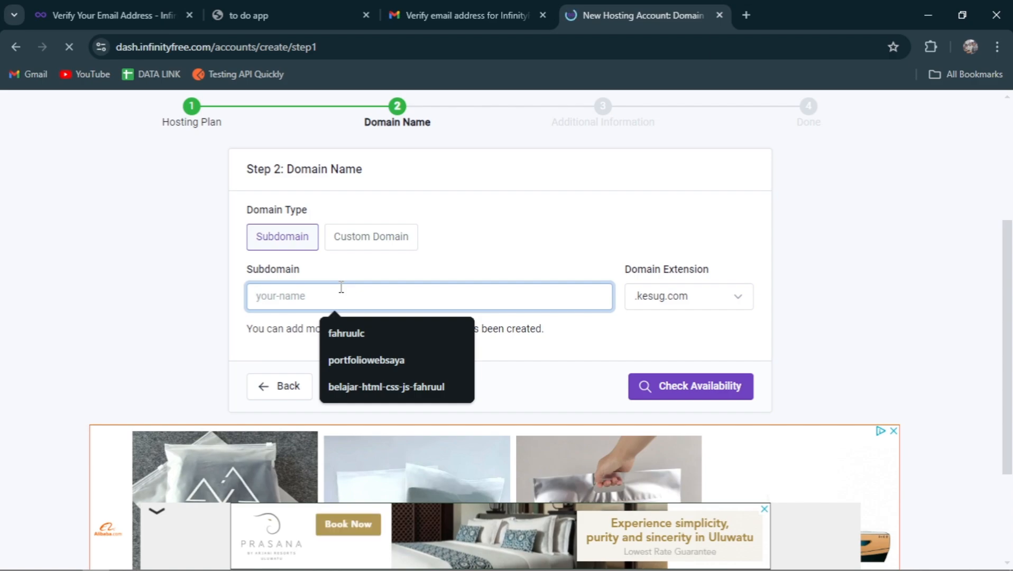
text(ci)
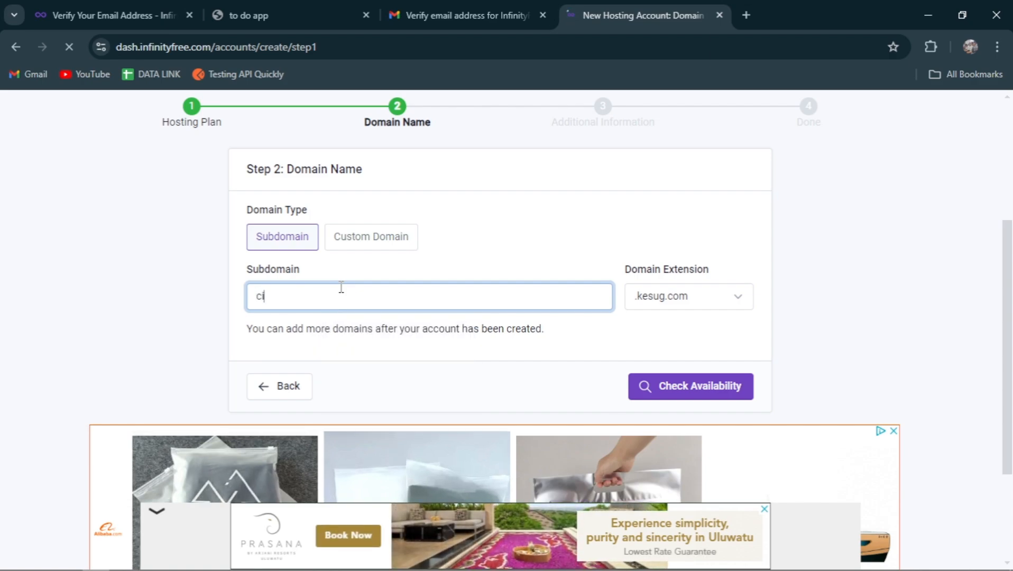
text(huyy)
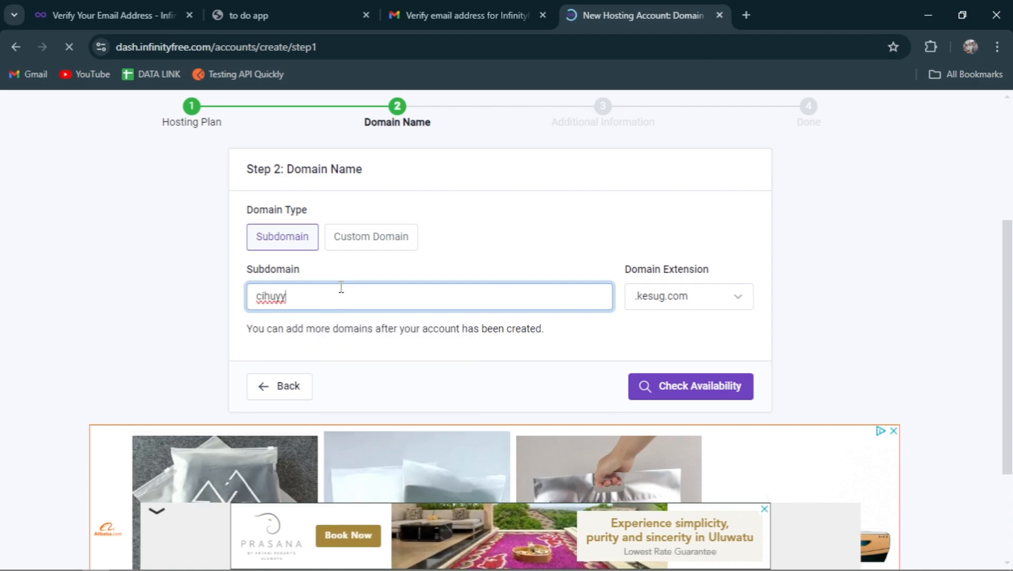
text(256)
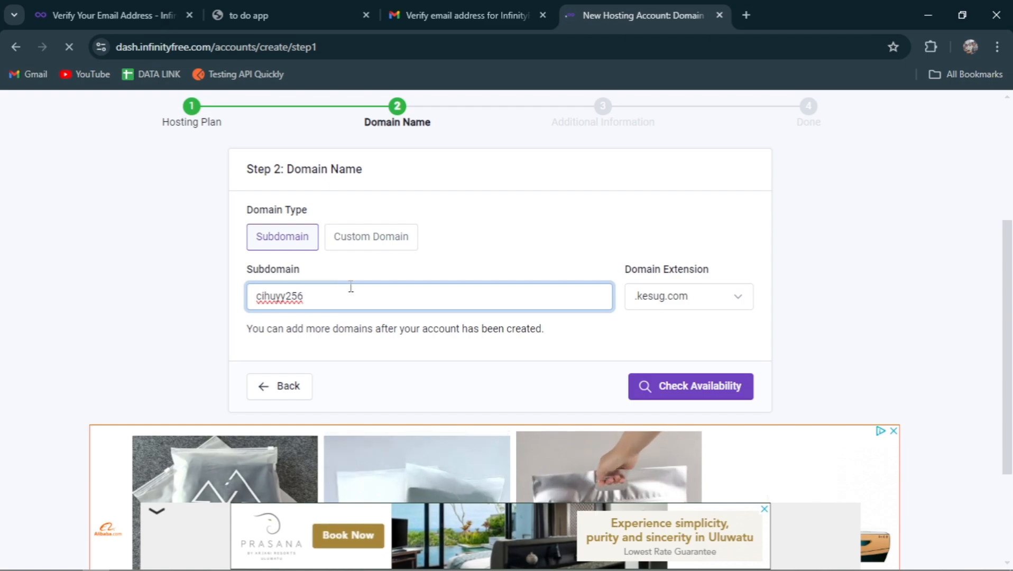
click(671, 274)
click(704, 295)
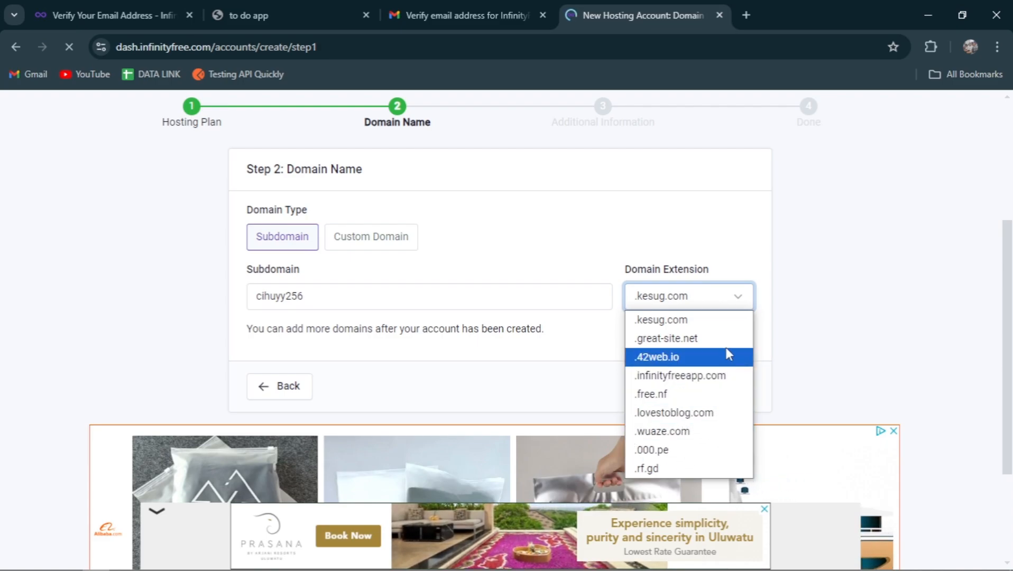
click(730, 376)
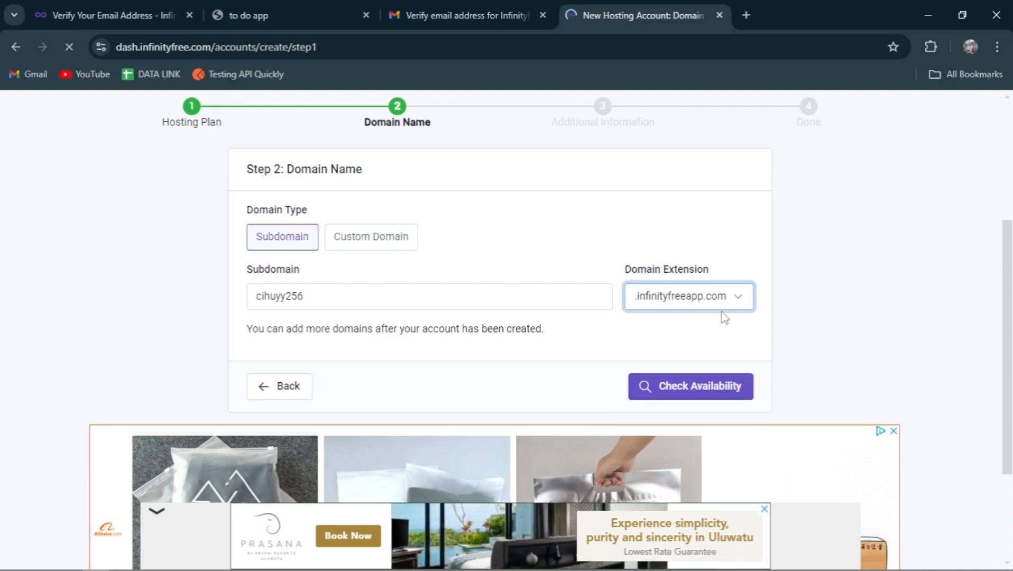
click(700, 388)
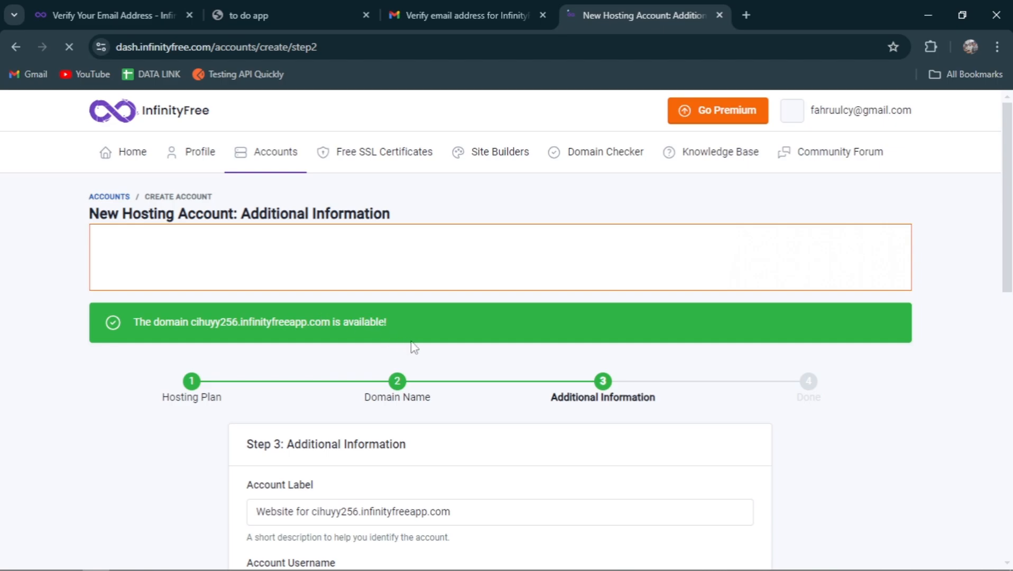
- Keep the generated account label and password, and set the email consent to I Approve
scroll(411, 347, down, 4)
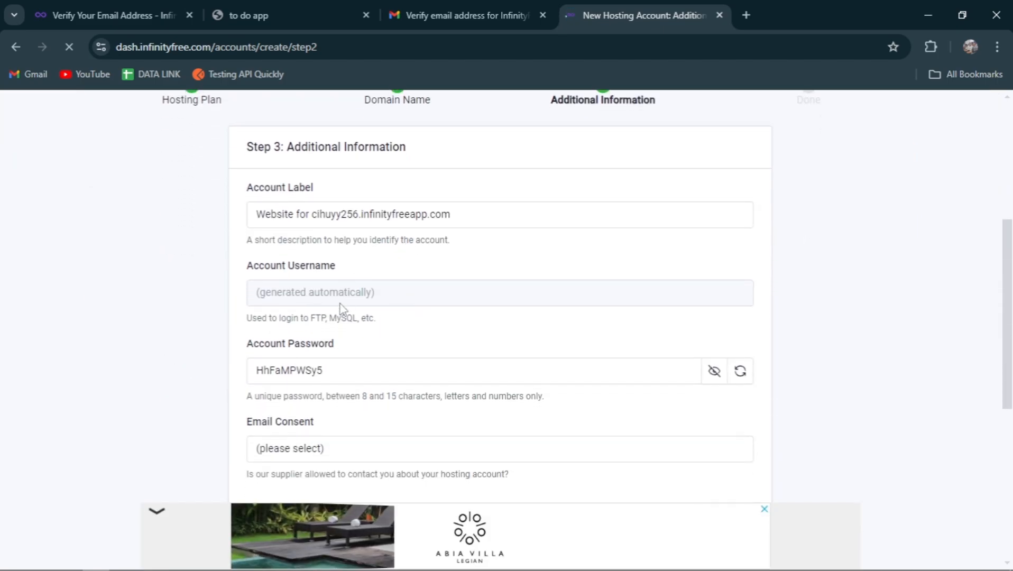
scroll(344, 317, down, 3)
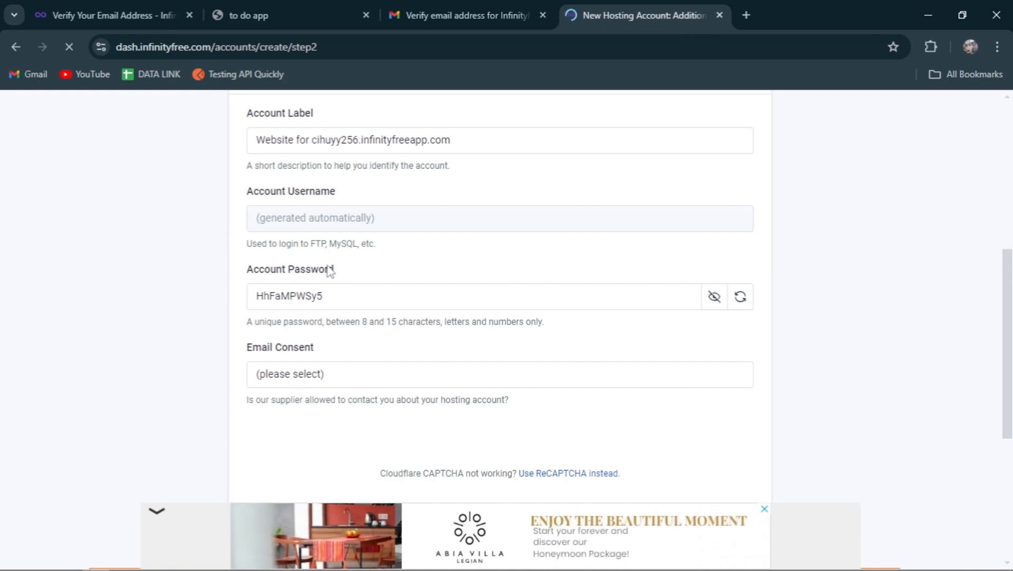
click(337, 295)
click(212, 301)
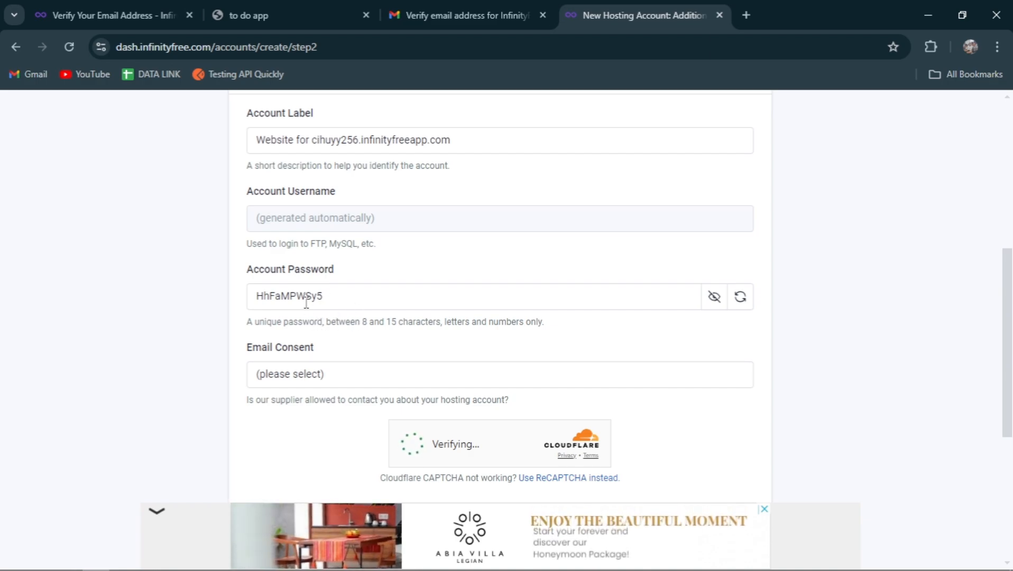
scroll(328, 306, down, 1)
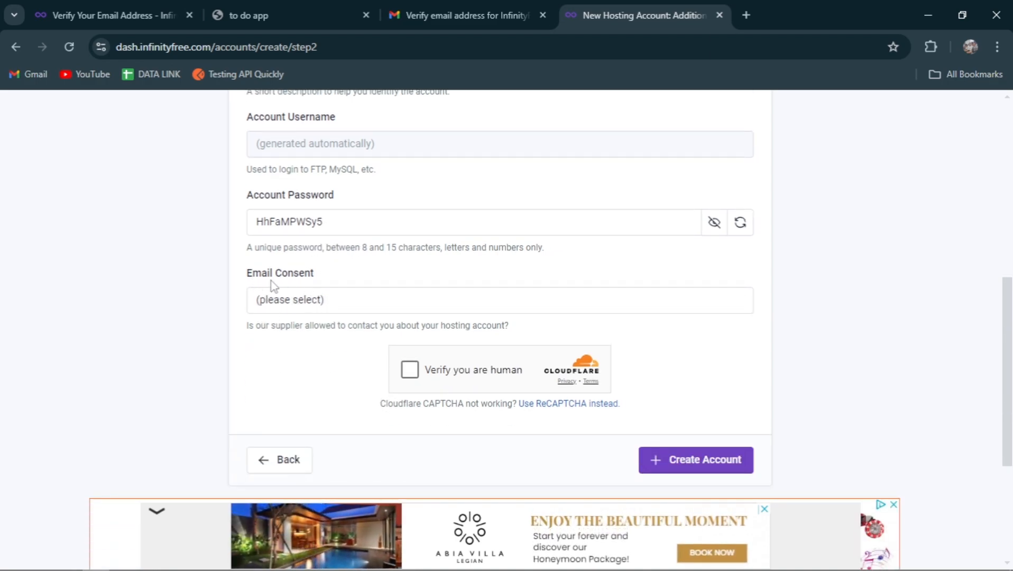
click(343, 299)
click(290, 343)
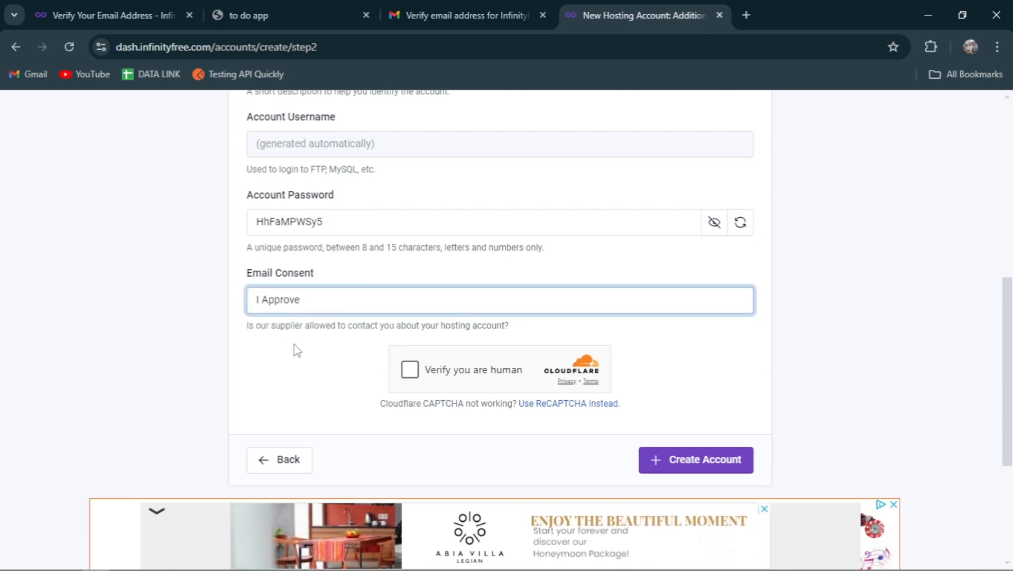
- Complete the human verification and create the hosting account
click(410, 379)
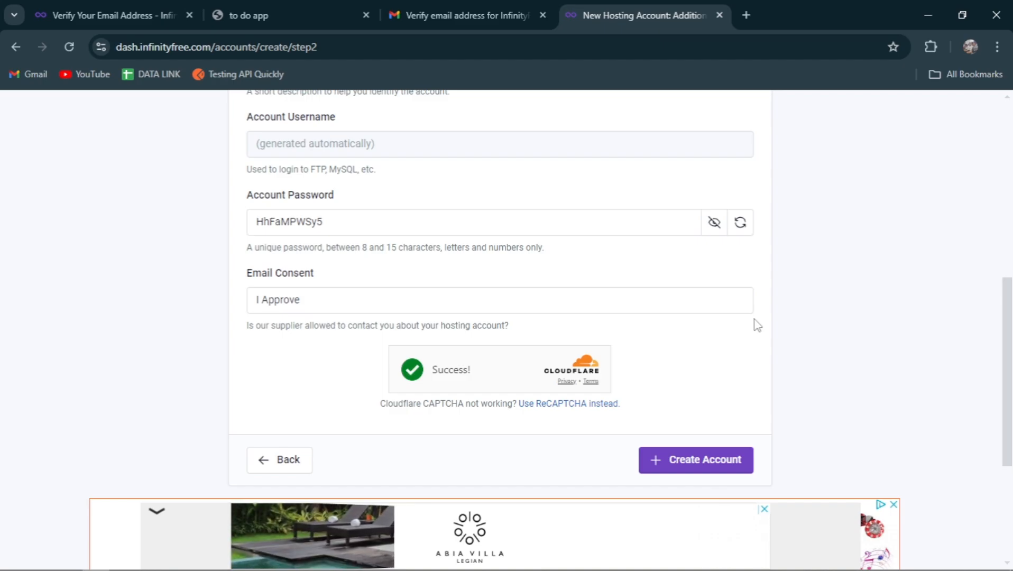
scroll(754, 320, down, 1)
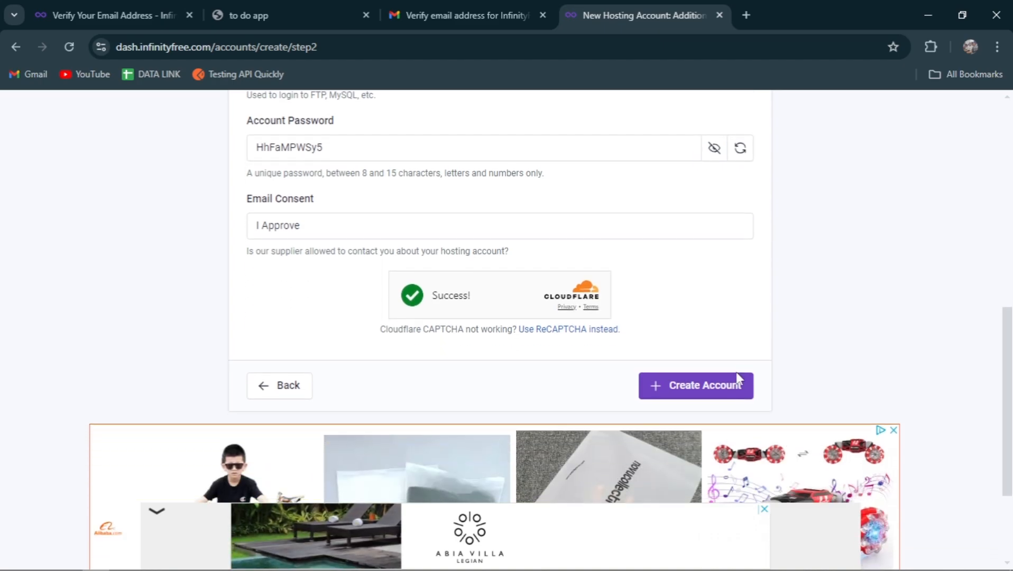
click(671, 388)
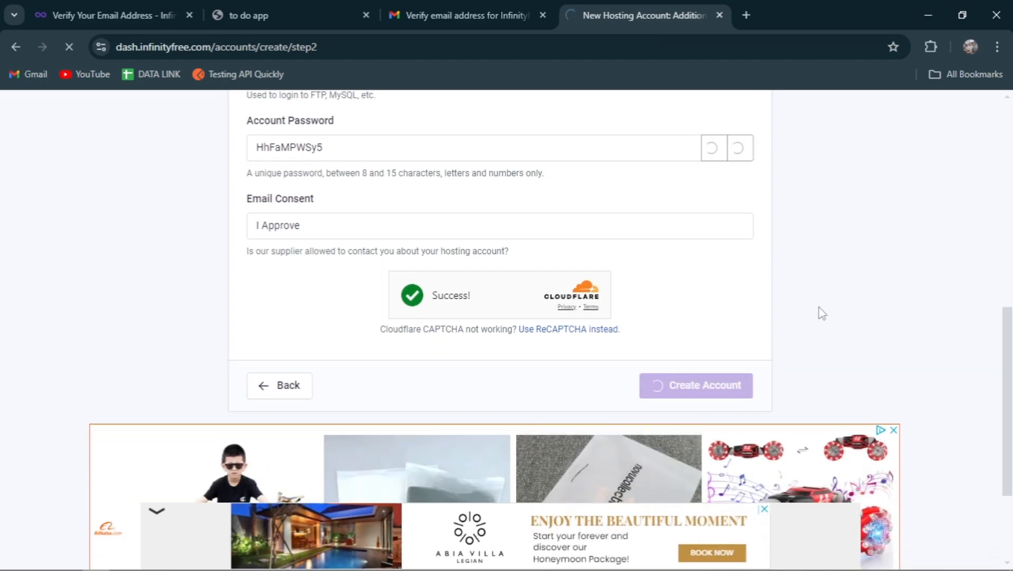
- Review the setup notes for the new hosting account and finish the account creation
scroll(833, 313, up, 1)
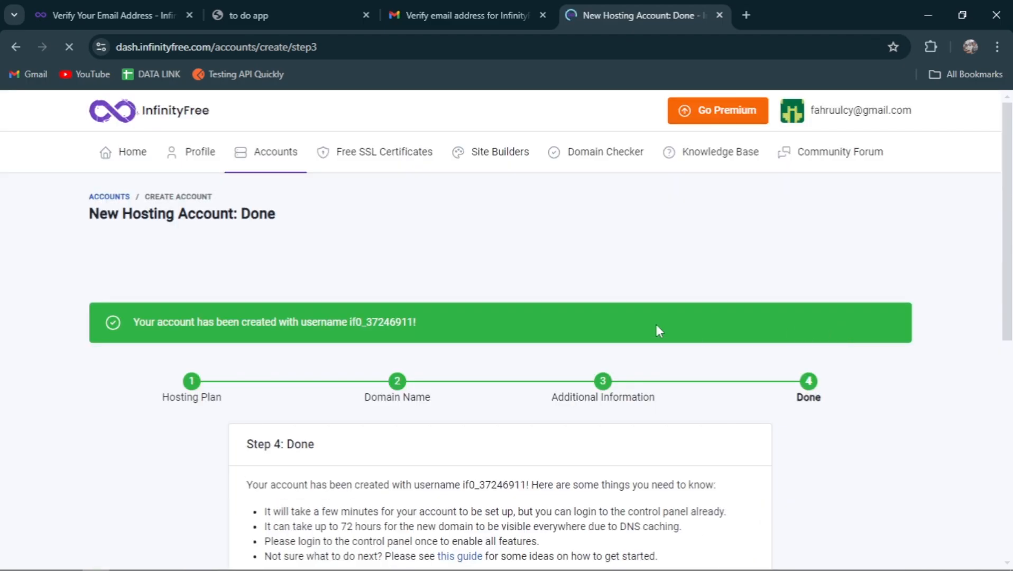
scroll(524, 309, down, 3)
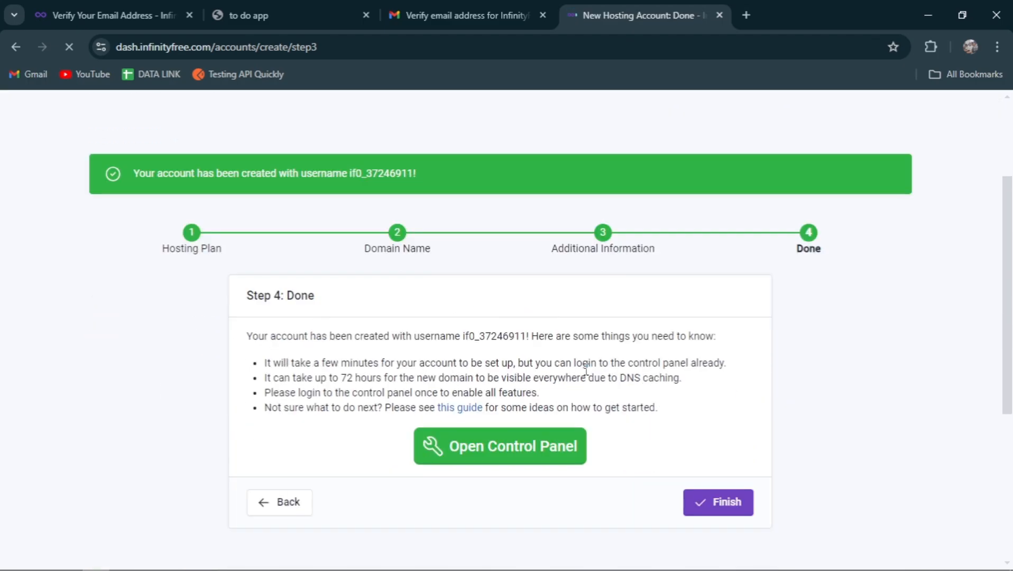
scroll(586, 370, down, 1)
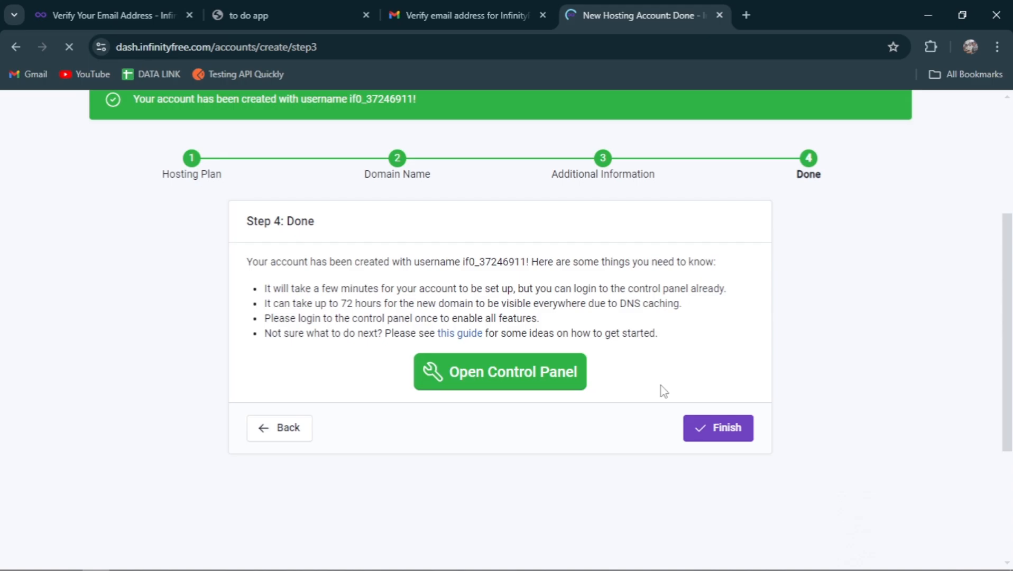
click(727, 429)
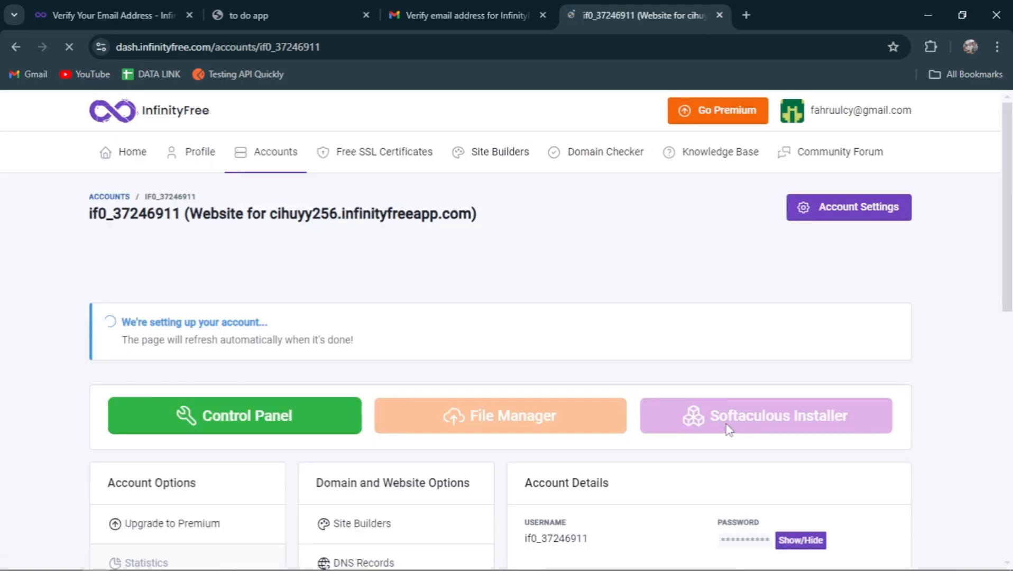
- Open the hosting account's control panel and approve receiving service emails
scroll(471, 311, down, 3)
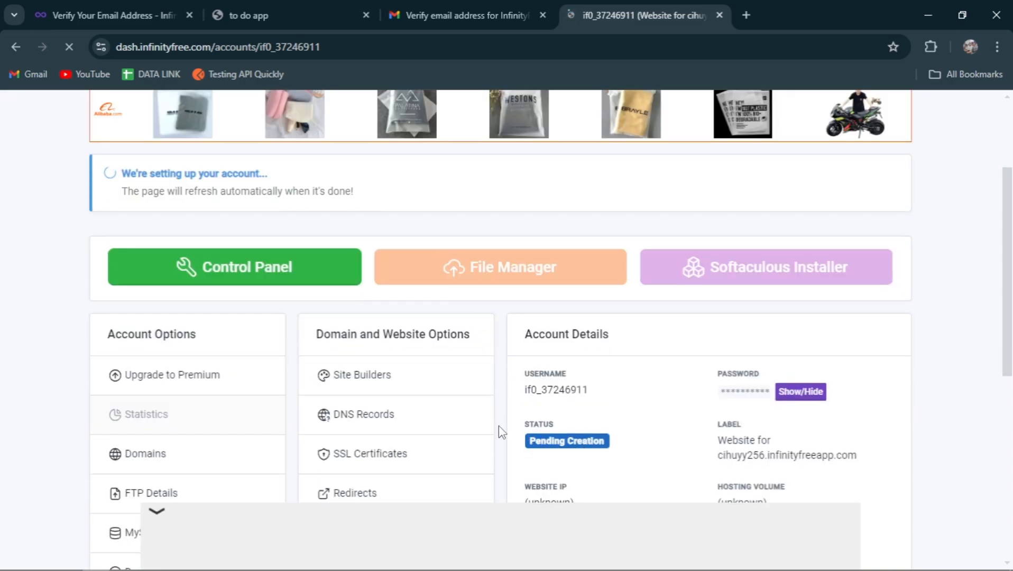
scroll(546, 375, down, 5)
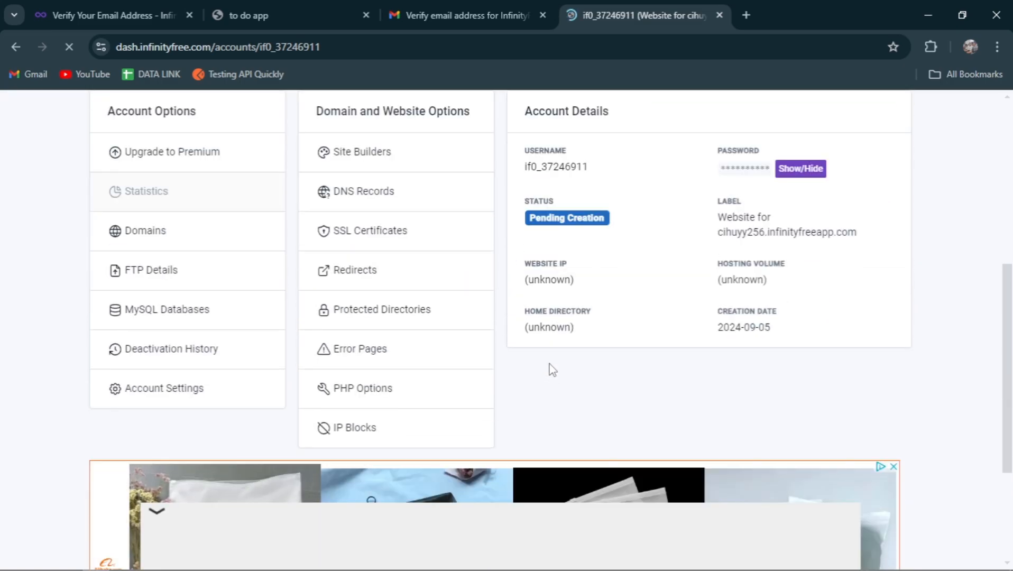
scroll(548, 371, up, 5)
scroll(550, 369, up, 3)
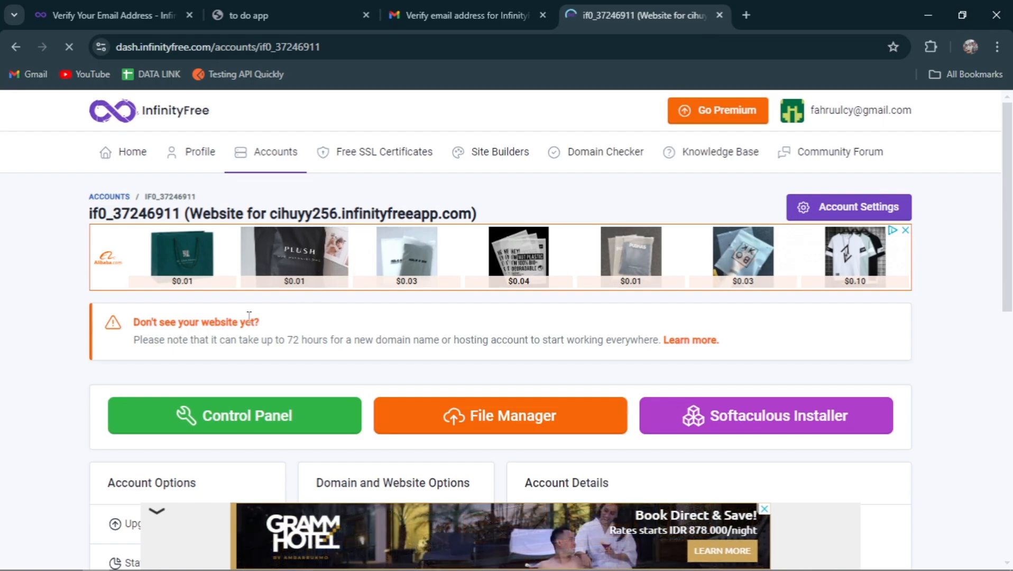
scroll(464, 329, down, 1)
scroll(466, 334, down, 5)
scroll(529, 317, up, 4)
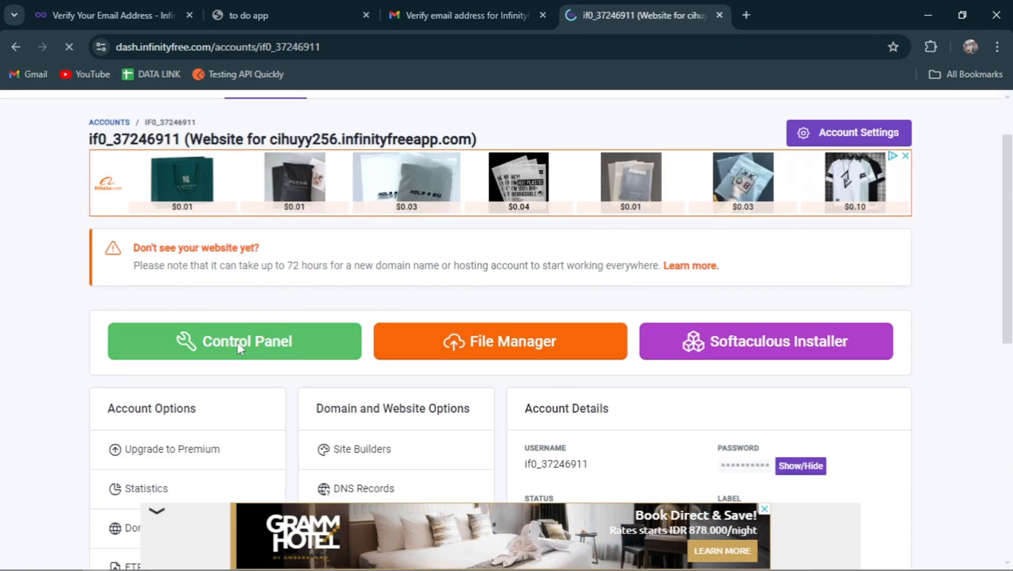
click(237, 342)
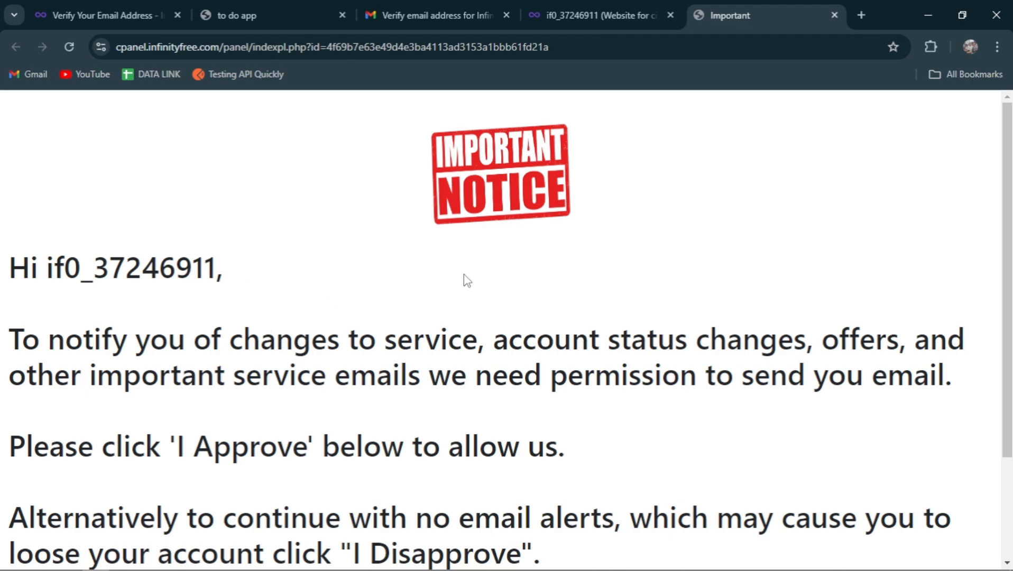
scroll(468, 281, down, 2)
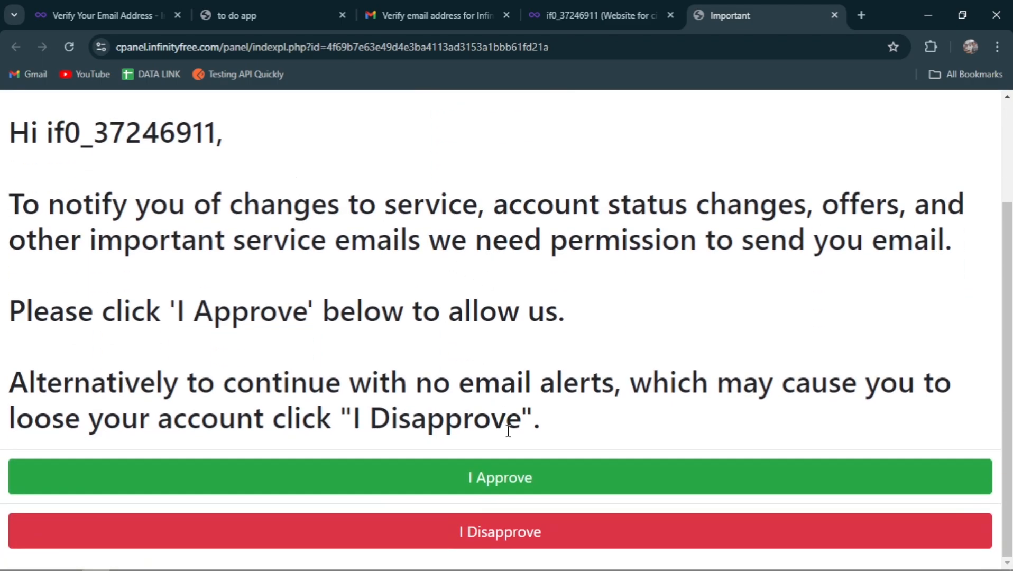
click(591, 467)
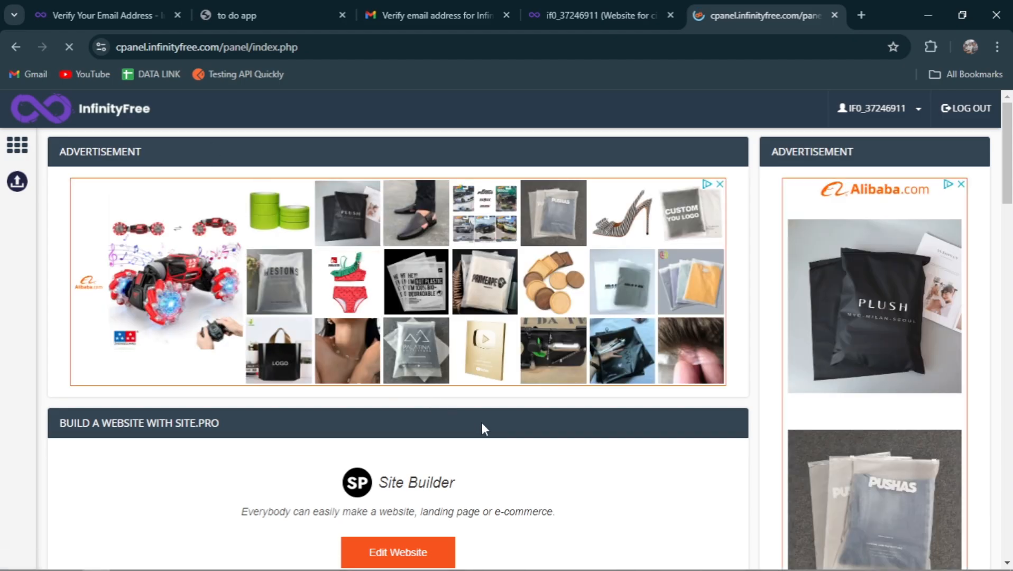
- Open the Online File Manager from the Files section of the control panel
scroll(481, 423, down, 3)
scroll(472, 386, down, 9)
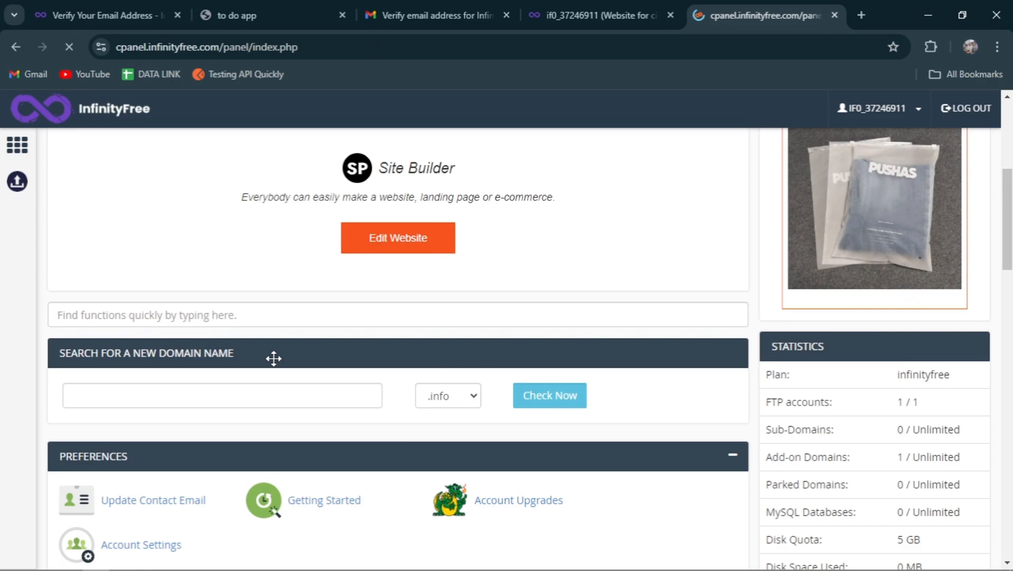
scroll(243, 353, down, 2)
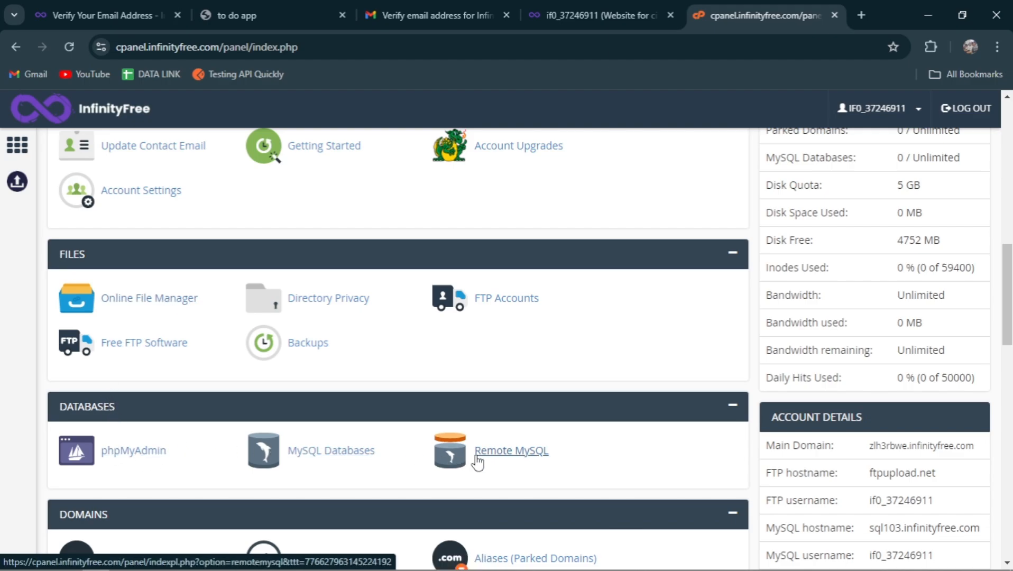
scroll(181, 433, down, 1)
scroll(185, 371, up, 1)
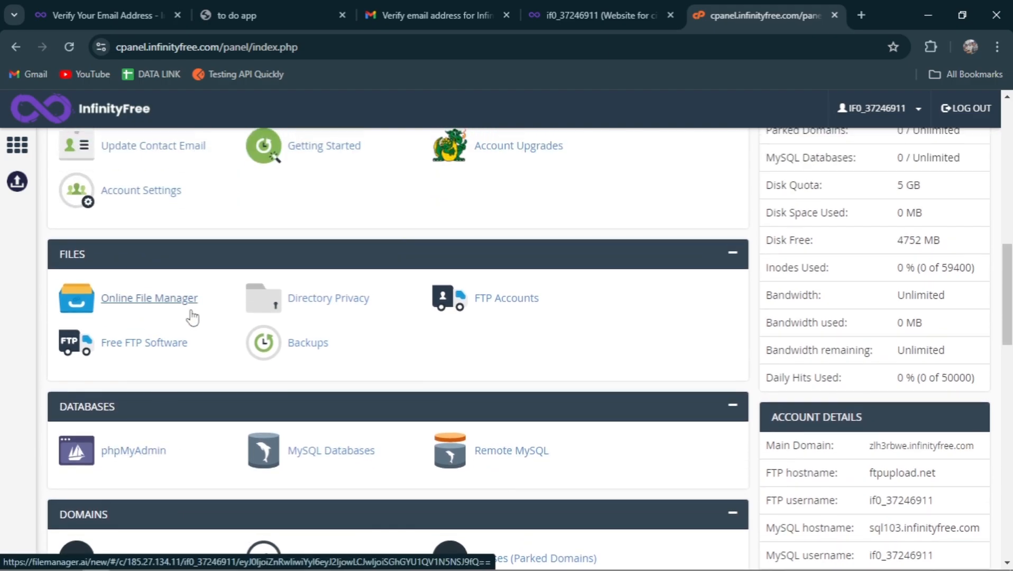
click(147, 313)
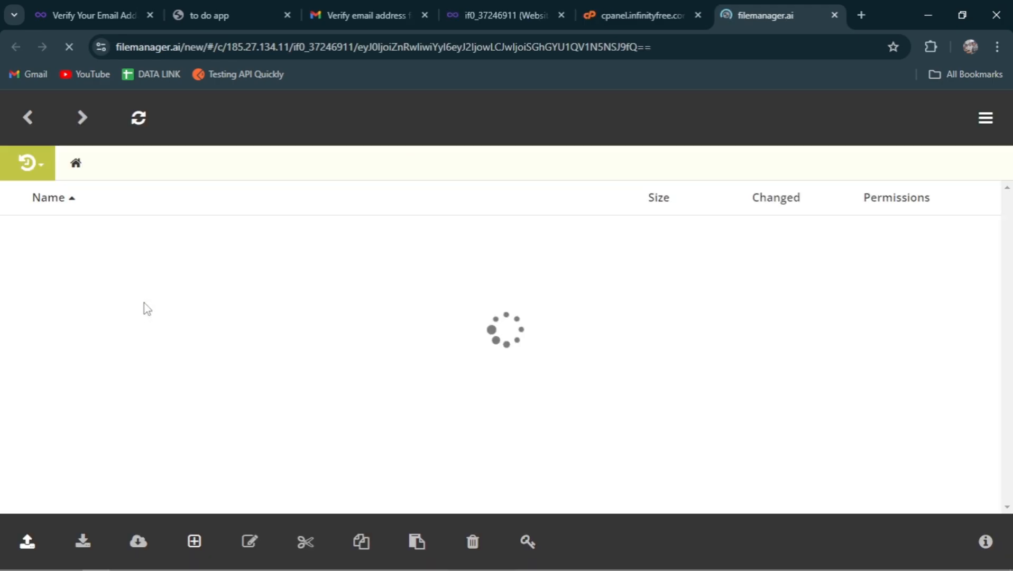
- Open the htdocs folder and delete its placeholder file "files for your website should be uploaded here!" and index2.html
key(alt+Tab)
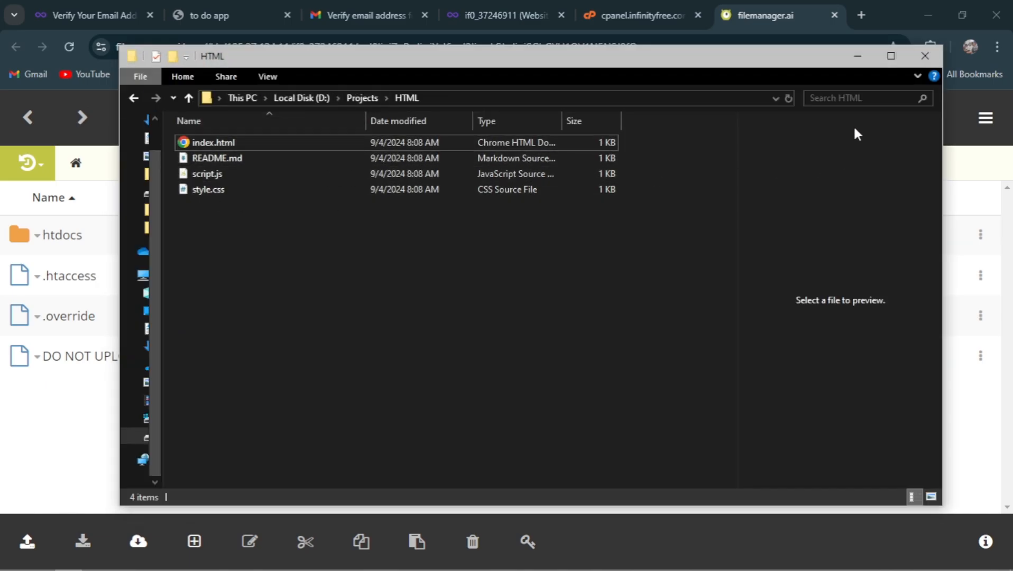
click(858, 55)
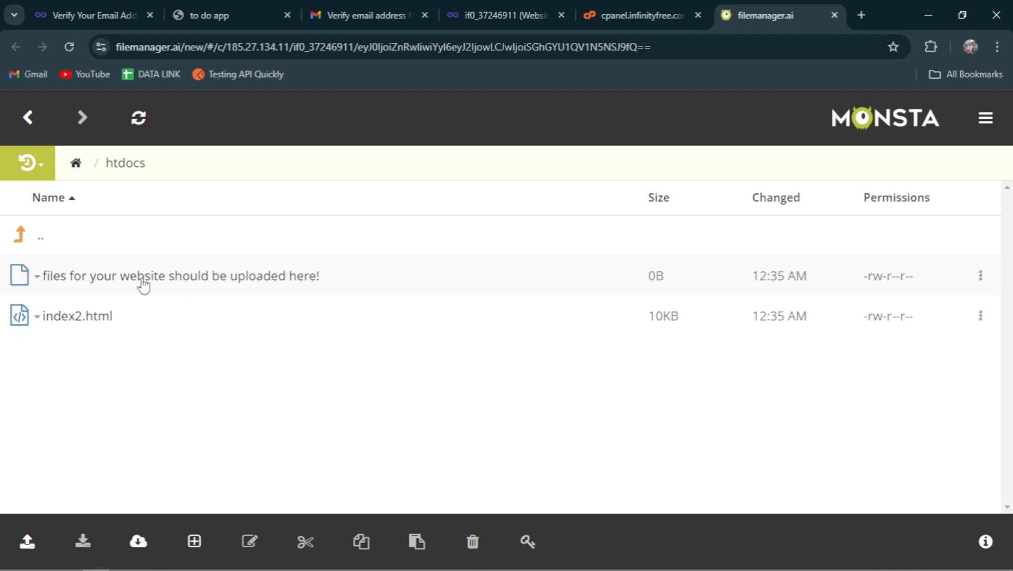
right_click(217, 290)
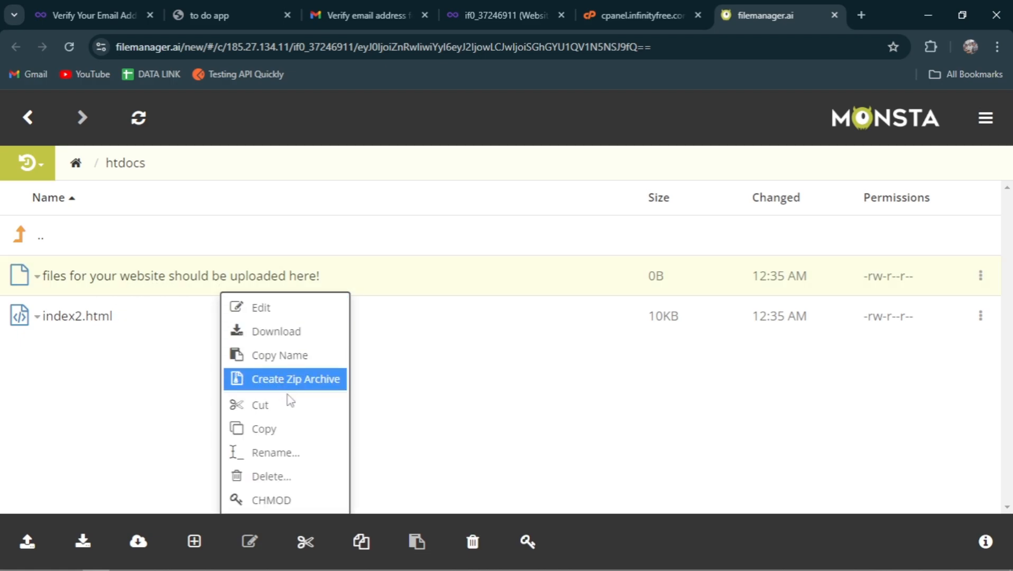
click(297, 478)
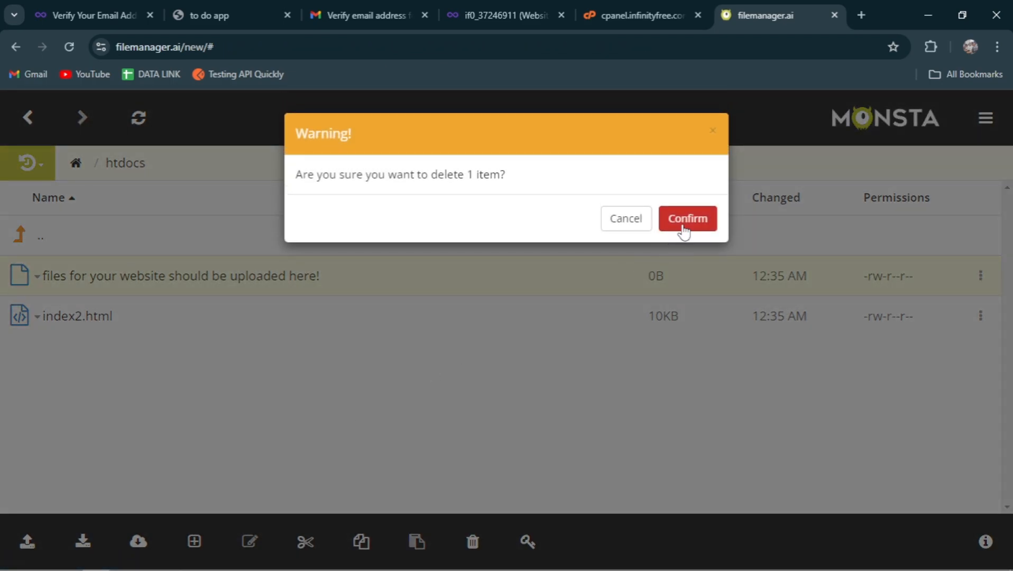
click(684, 227)
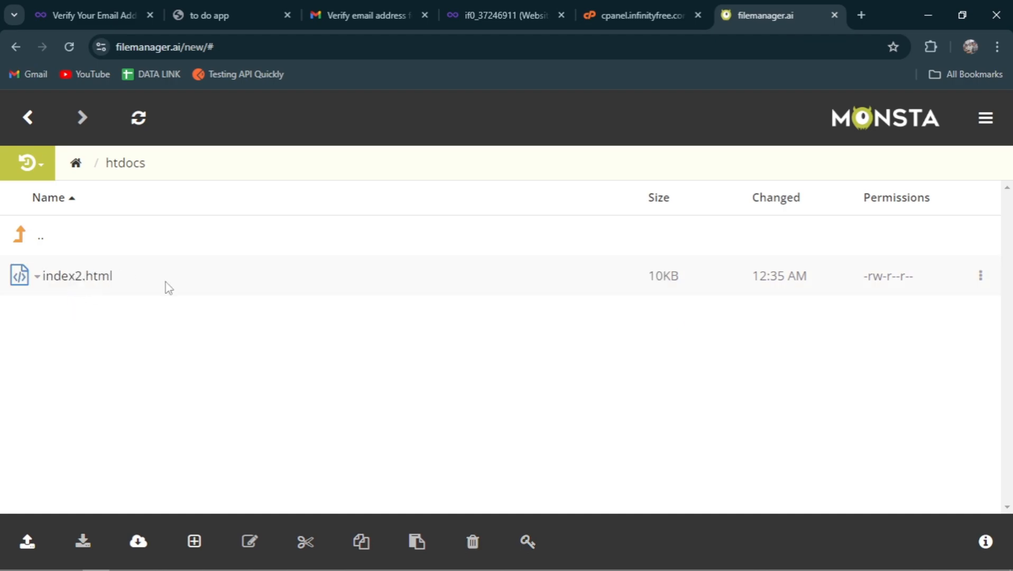
right_click(168, 289)
click(242, 218)
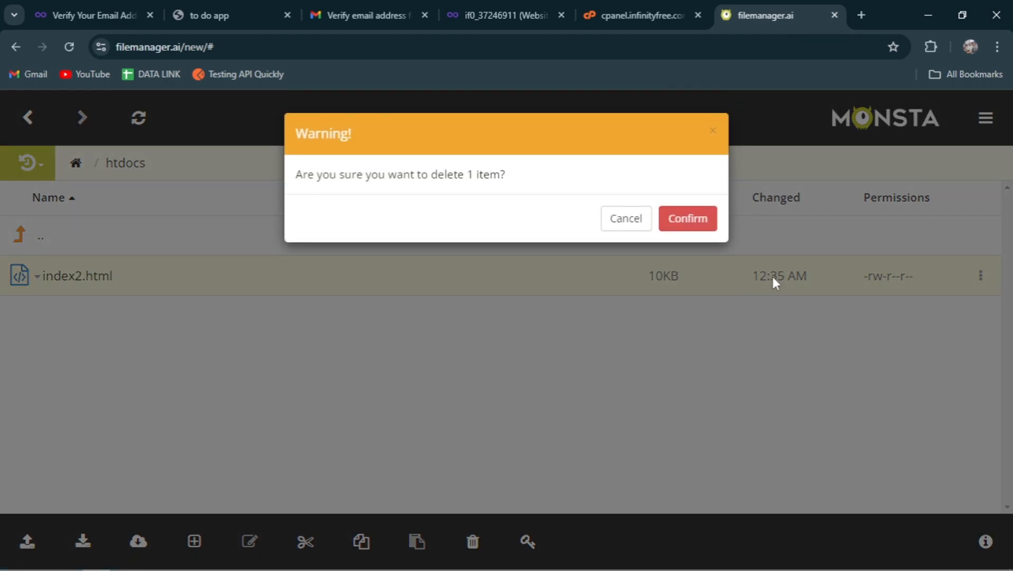
click(681, 221)
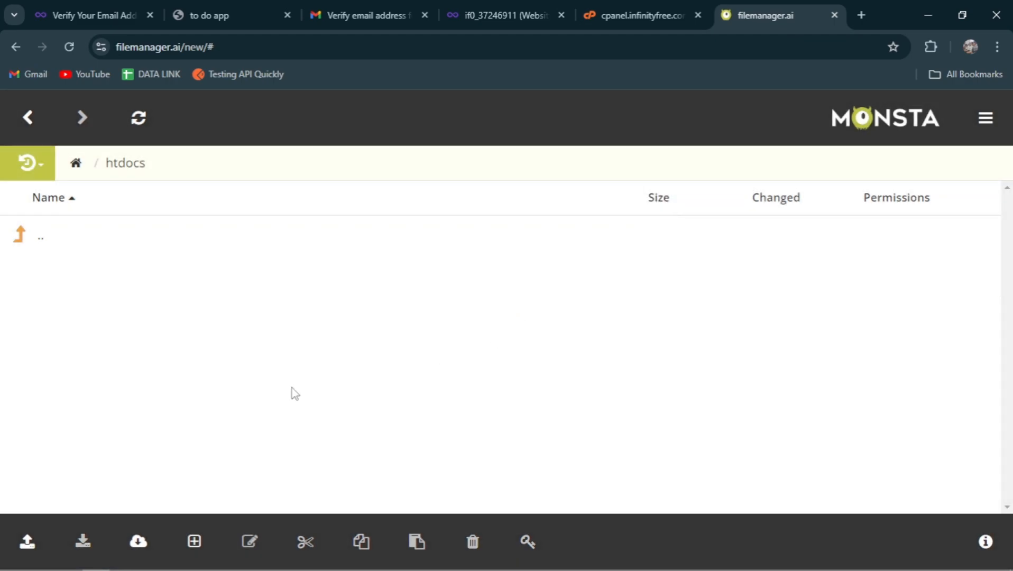
- Upload style.css, script.js, README.md and index.html from D:\Projects\HTML into the htdocs folder
click(27, 545)
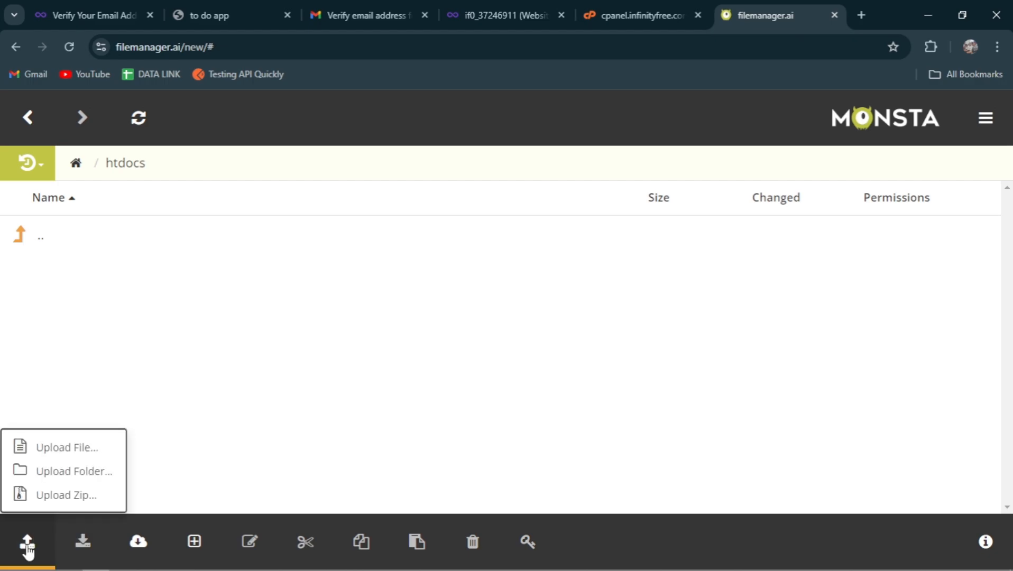
click(91, 451)
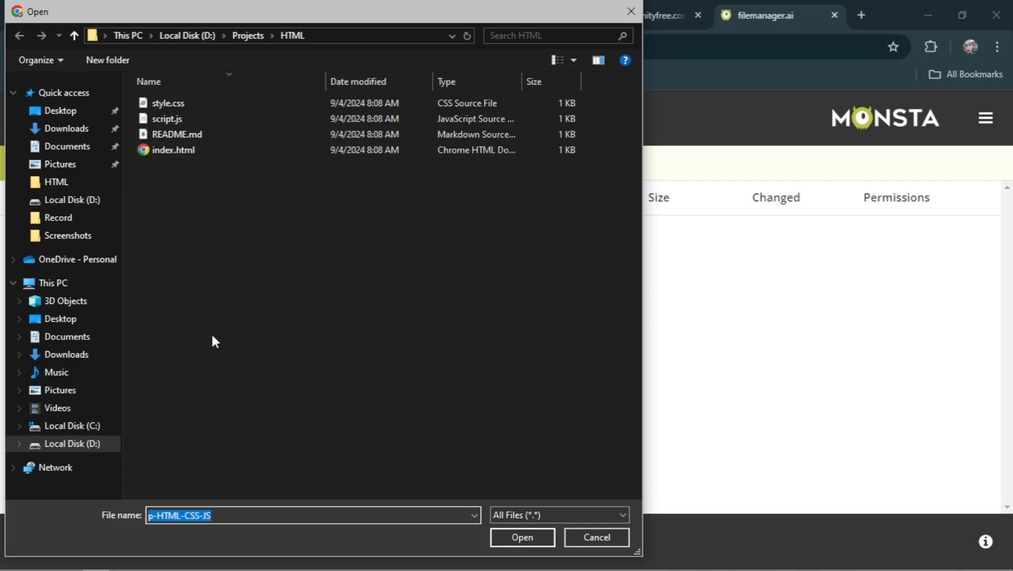
drag(217, 321, 137, 157)
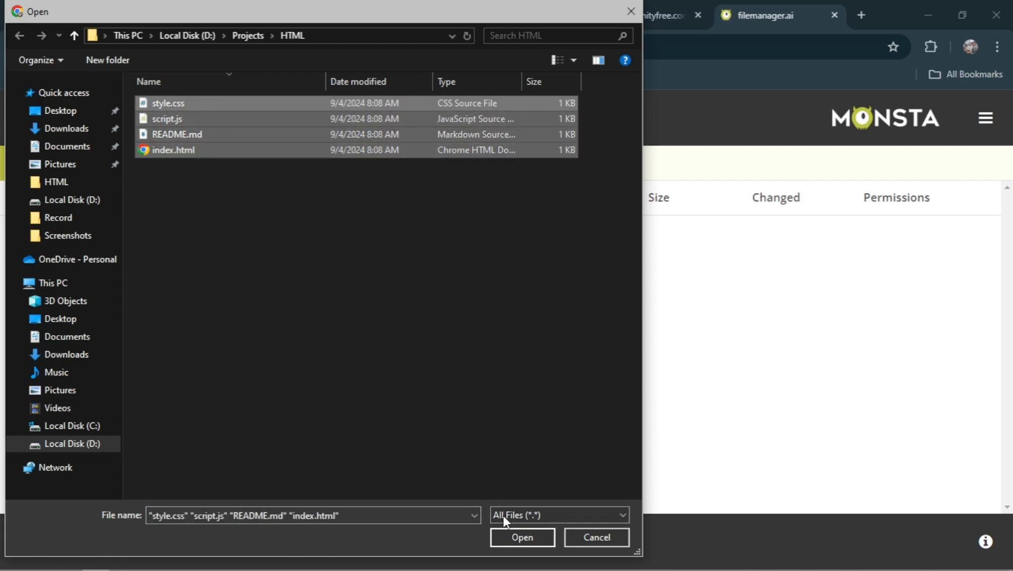
click(506, 534)
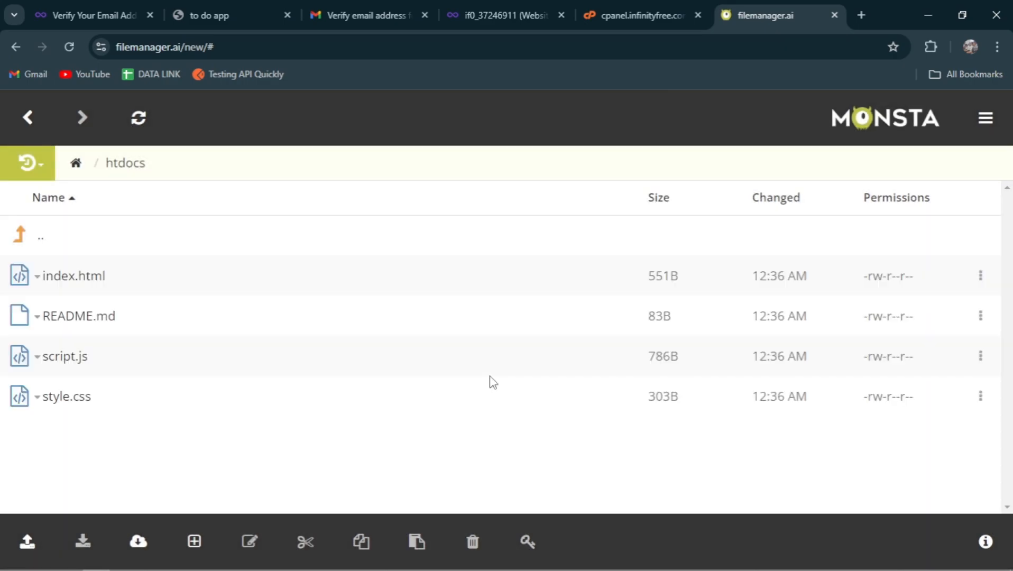
- Return to the file manager's root folder and refresh the file listing
click(161, 124)
click(27, 117)
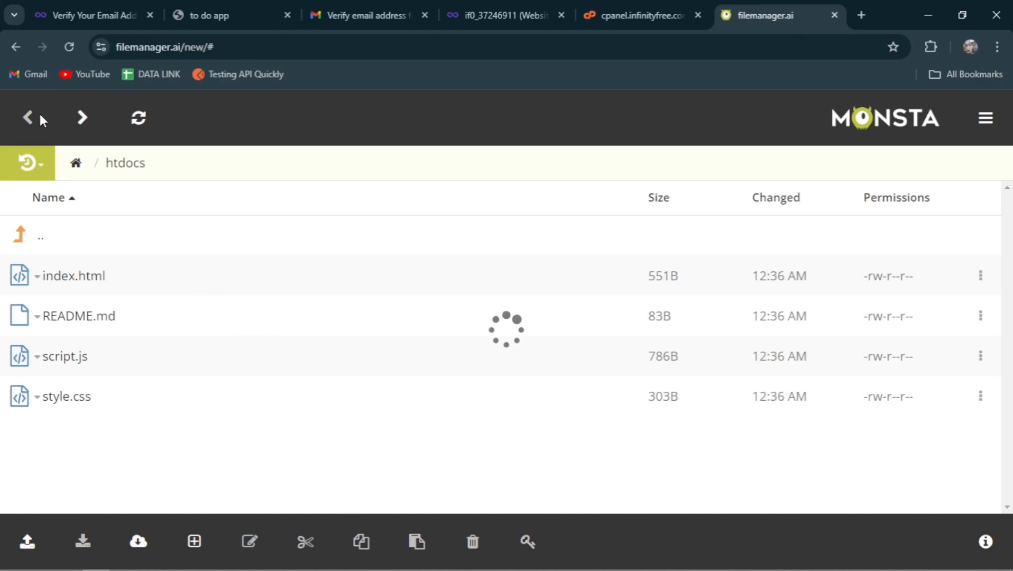
click(139, 120)
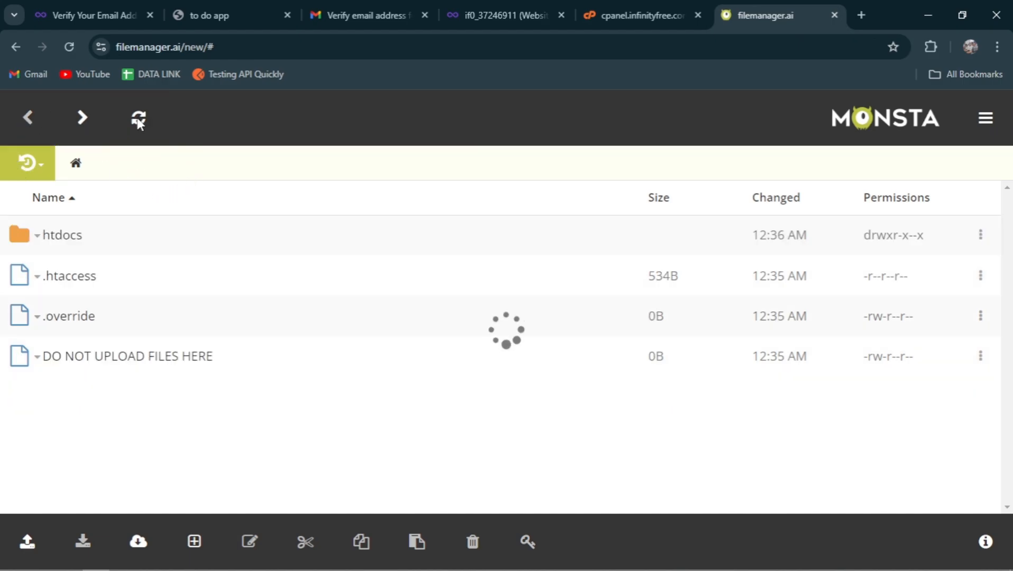
- Open the hosted website cihuyy256.infinityfreeapp.com from the domain name in the hosting account page's heading
click(653, 7)
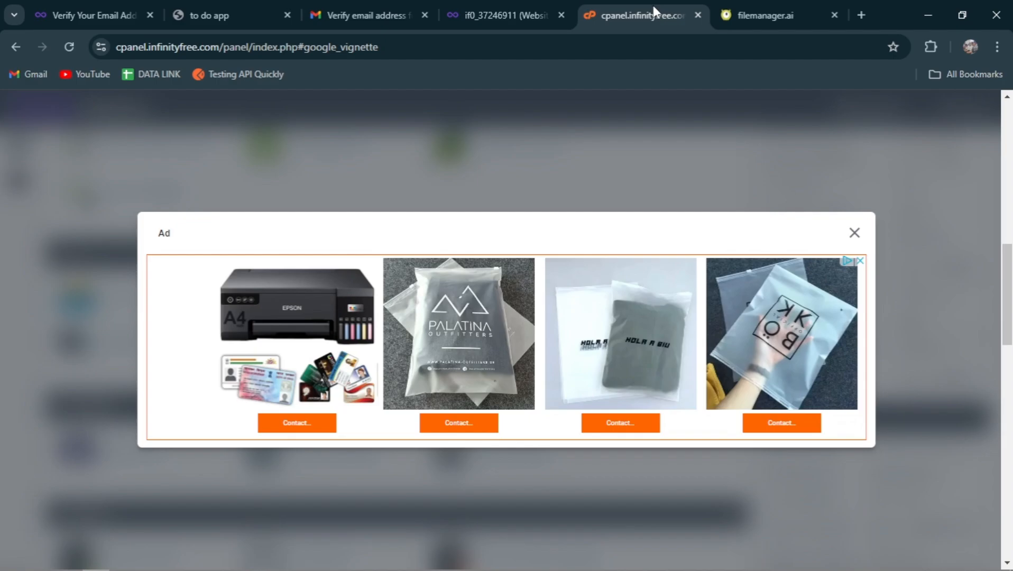
click(485, 2)
scroll(341, 304, up, 2)
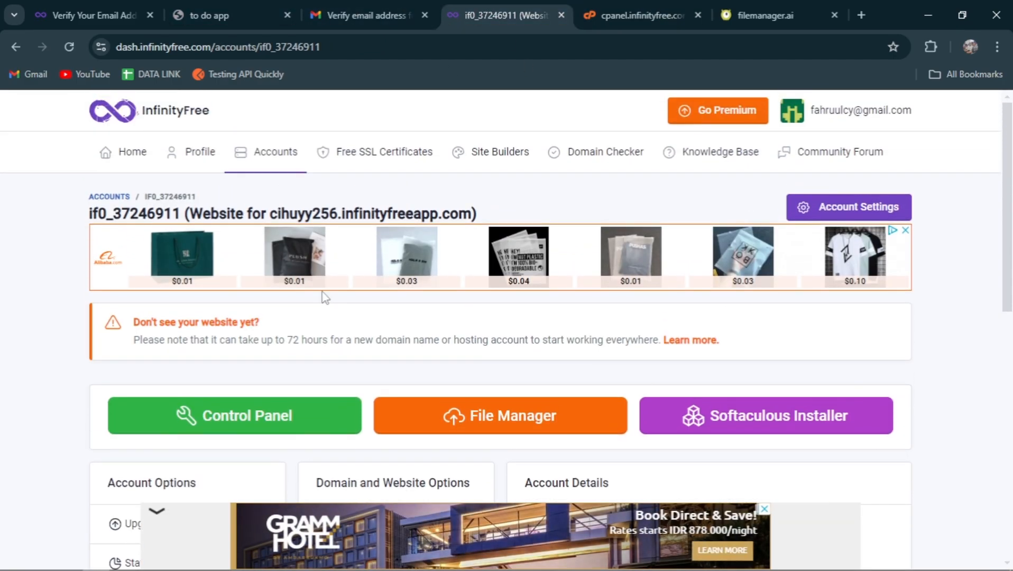
drag(271, 213, 468, 210)
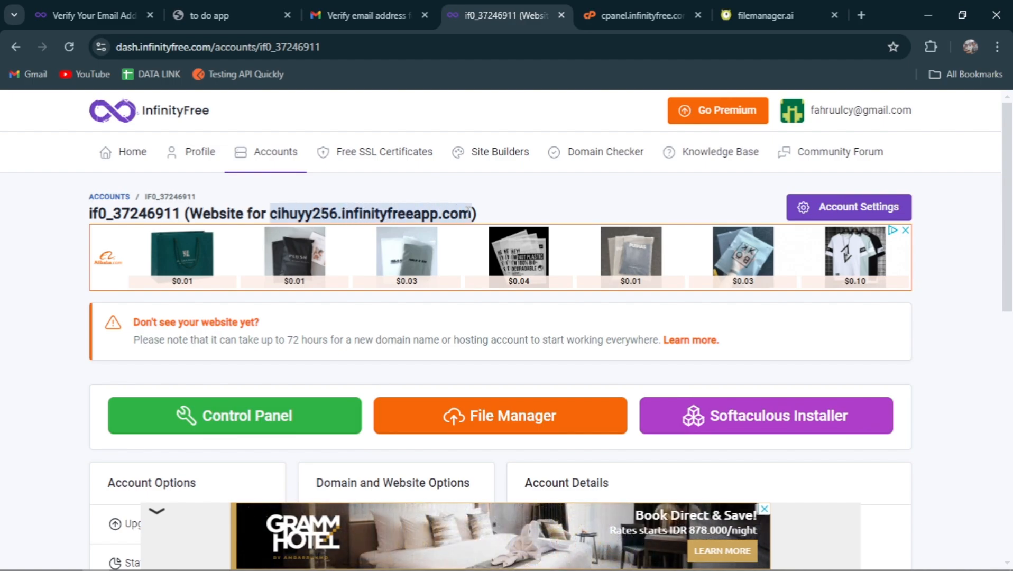
right_click(427, 215)
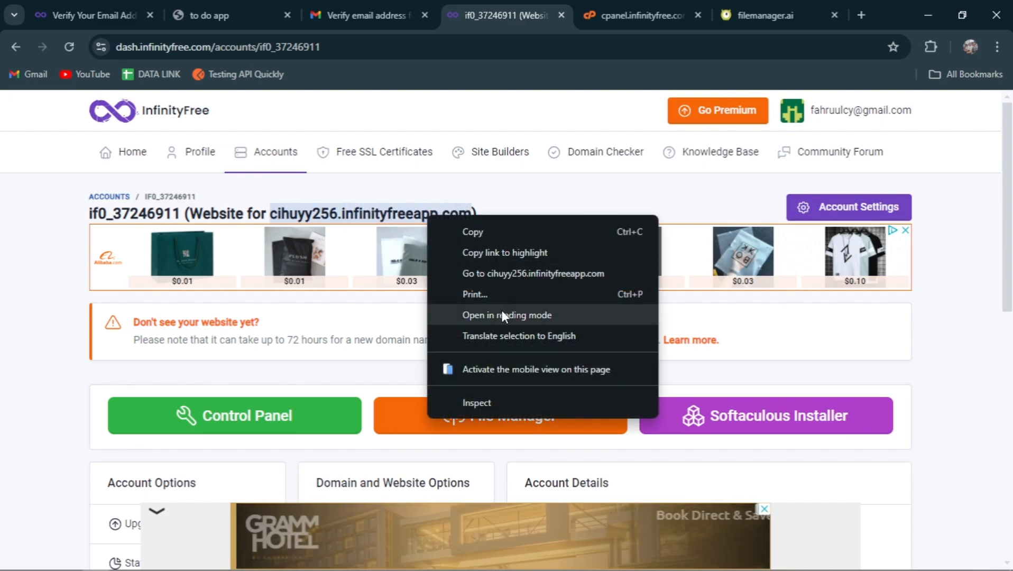
click(543, 271)
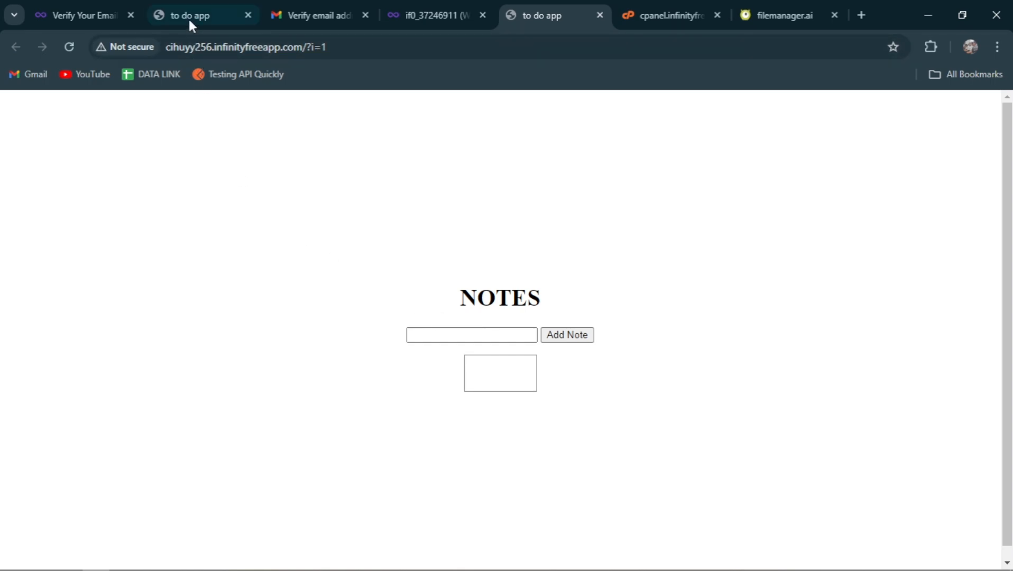
- Place the hosted site's tab beside the local to-do app tab and compare it with the local index.html version and its project folder
click(482, 15)
drag(437, 8, 292, 6)
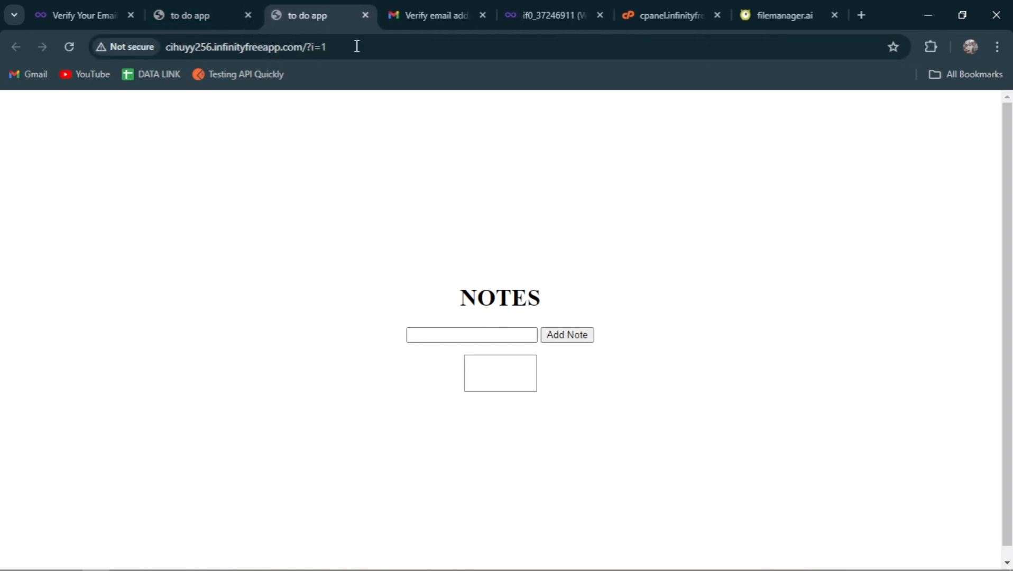
click(190, 13)
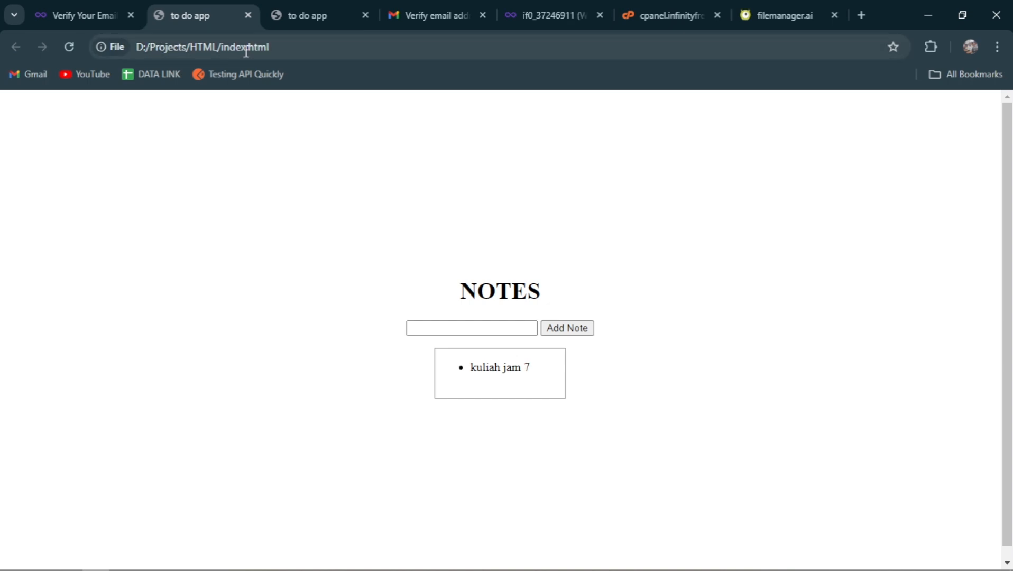
key(alt+Tab)
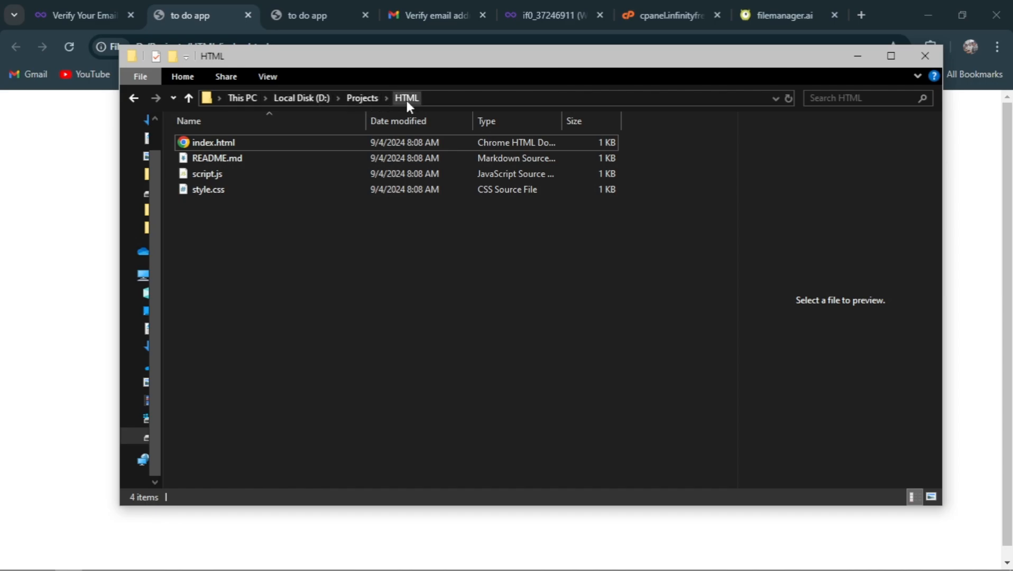
click(94, 153)
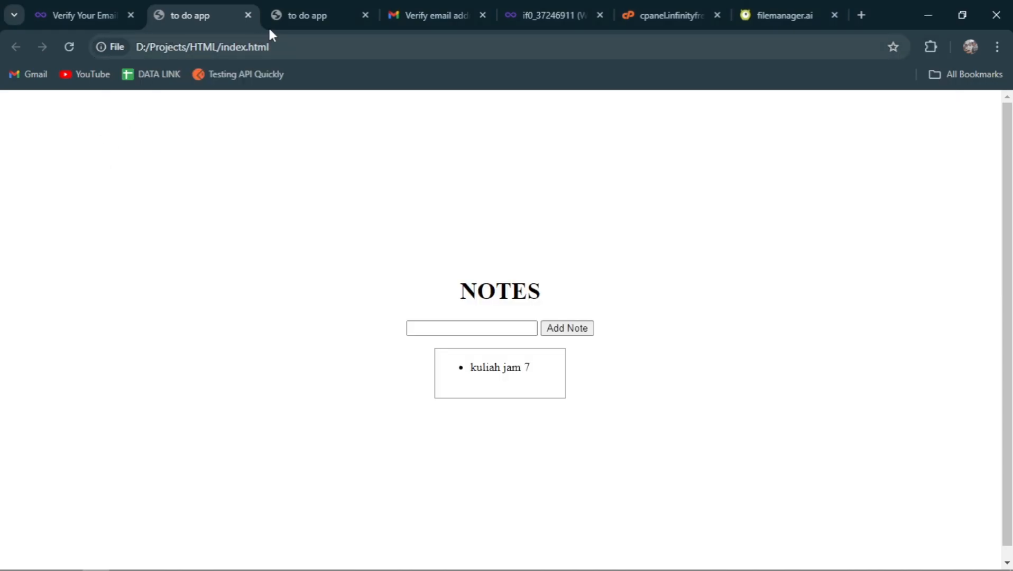
click(289, 9)
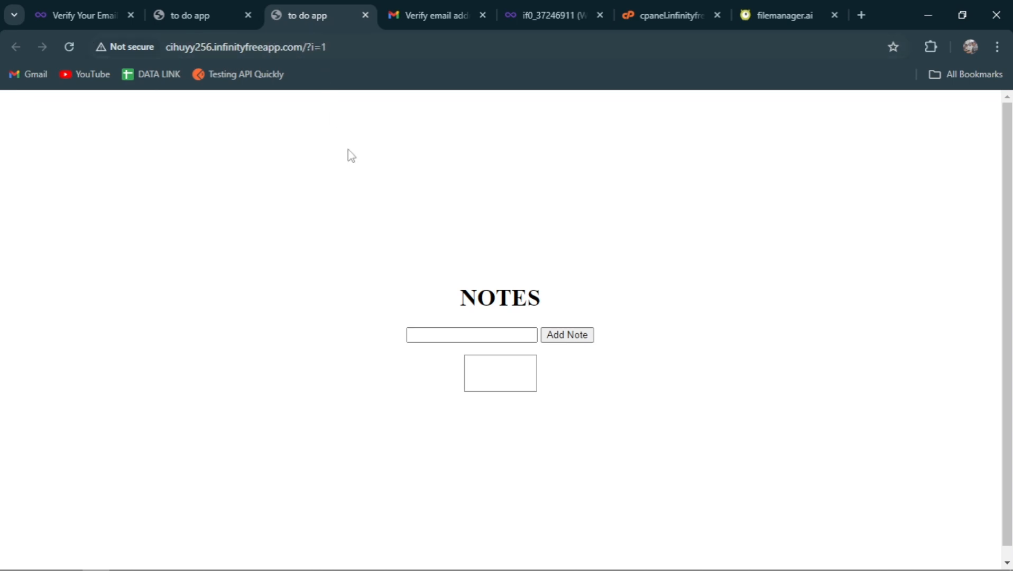
- Test the hosted to-do app by adding the notes "tes" and "p" and removing both from the list
click(447, 333)
text(tes)
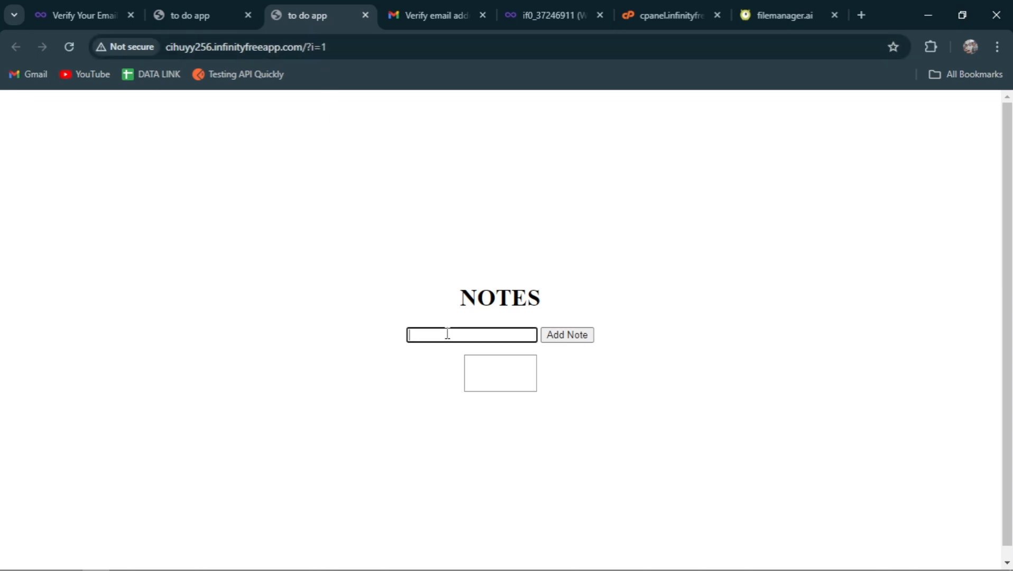
click(581, 341)
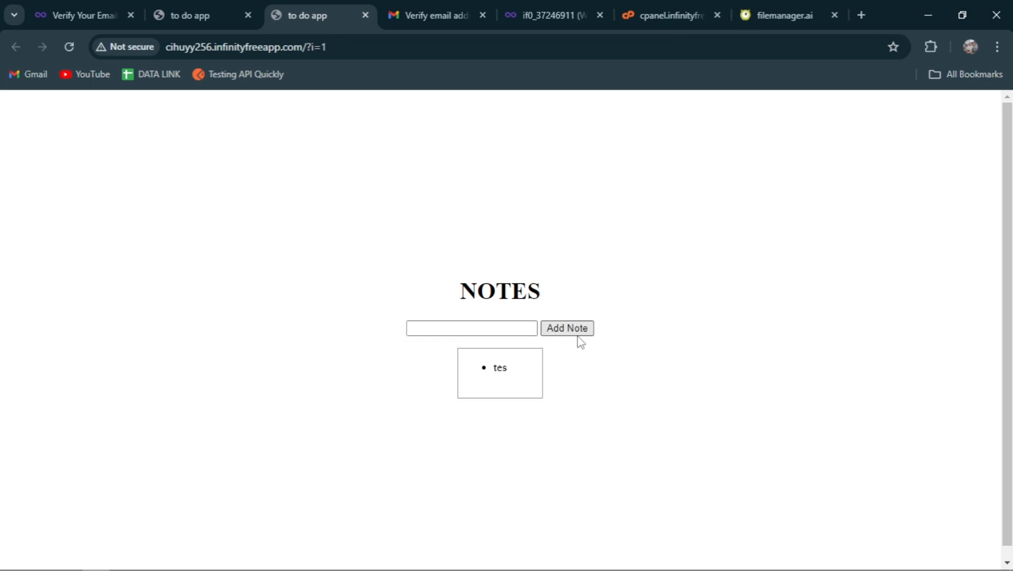
click(520, 330)
text(p)
click(576, 330)
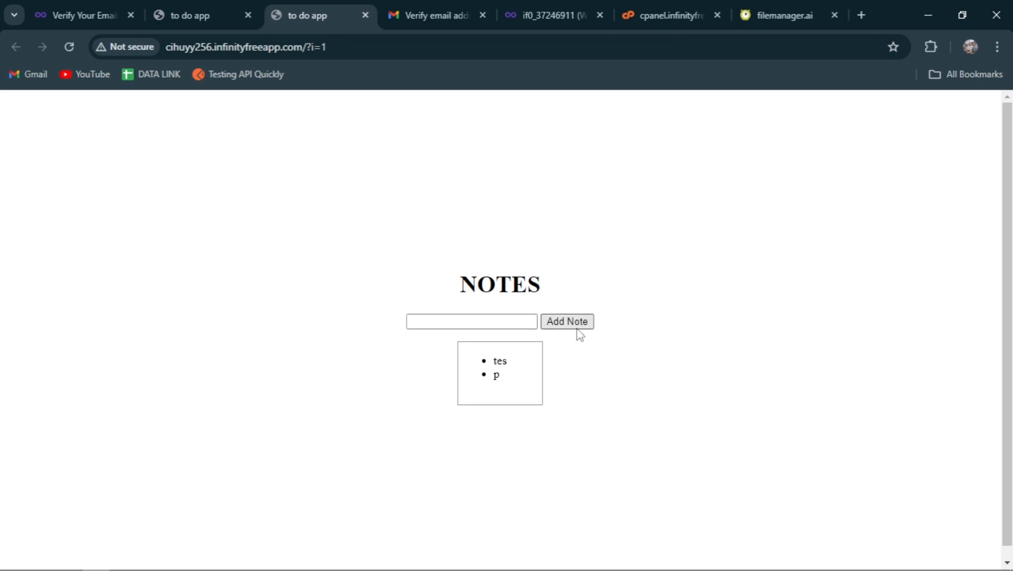
click(497, 374)
click(497, 372)
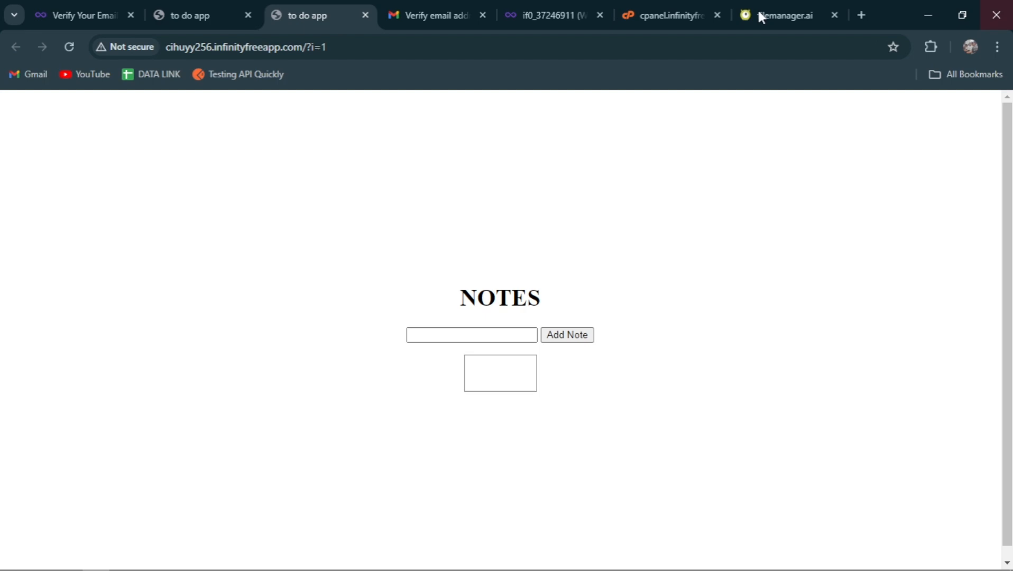
- Copy the hosted app's address and load it in a window of the Work browser profile
click(347, 43)
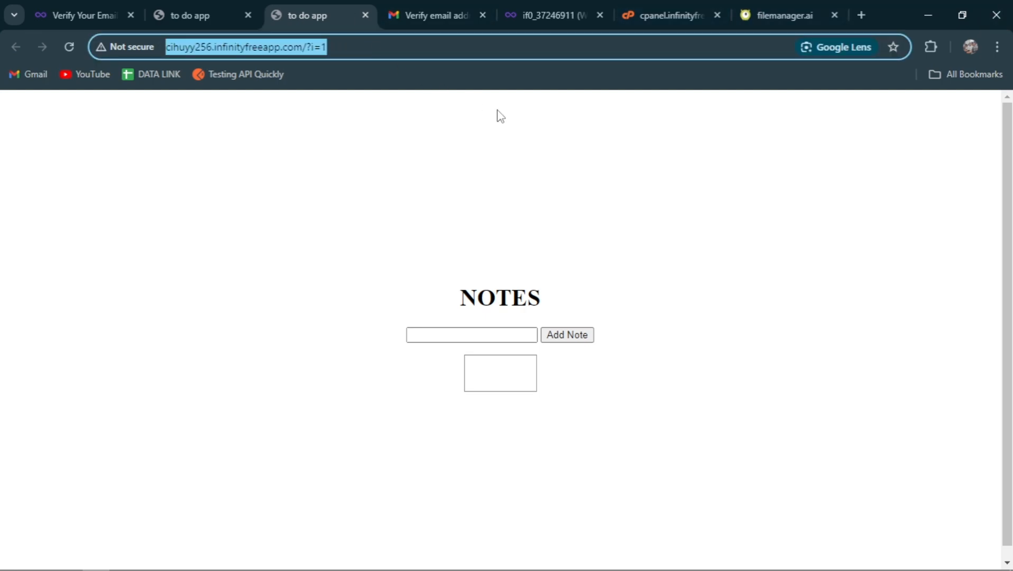
click(878, 197)
click(966, 47)
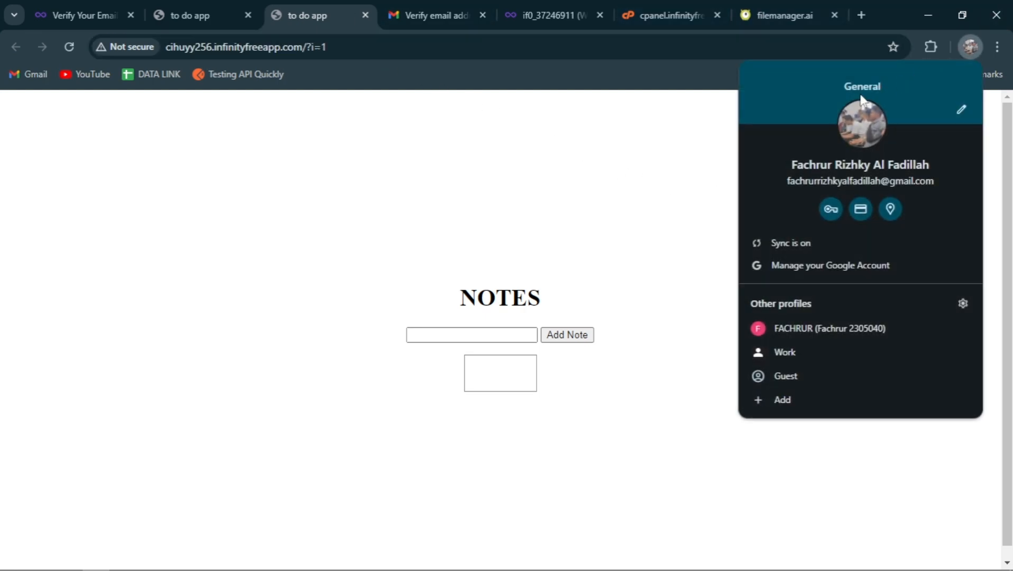
click(866, 355)
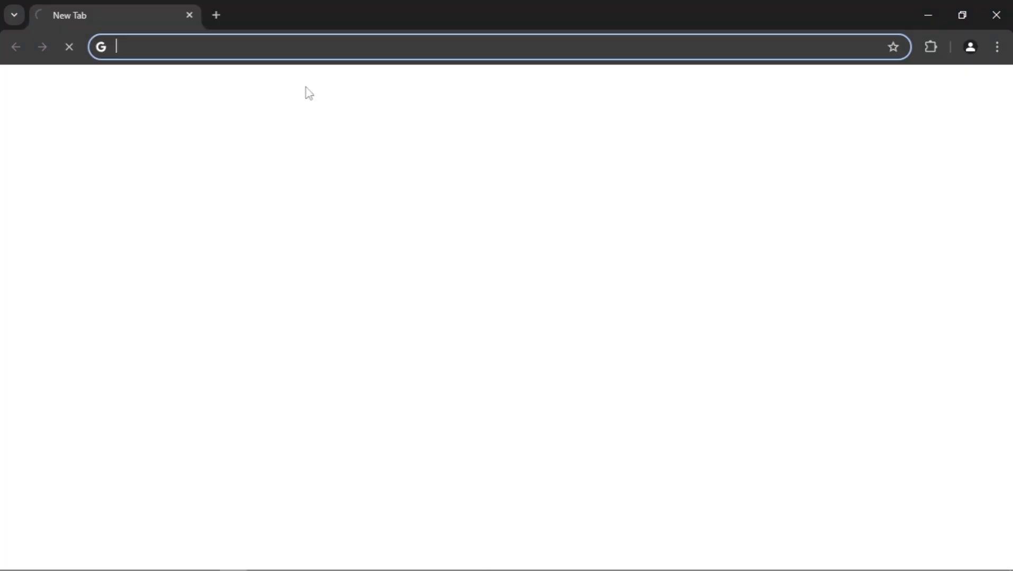
key(ctrl+v)
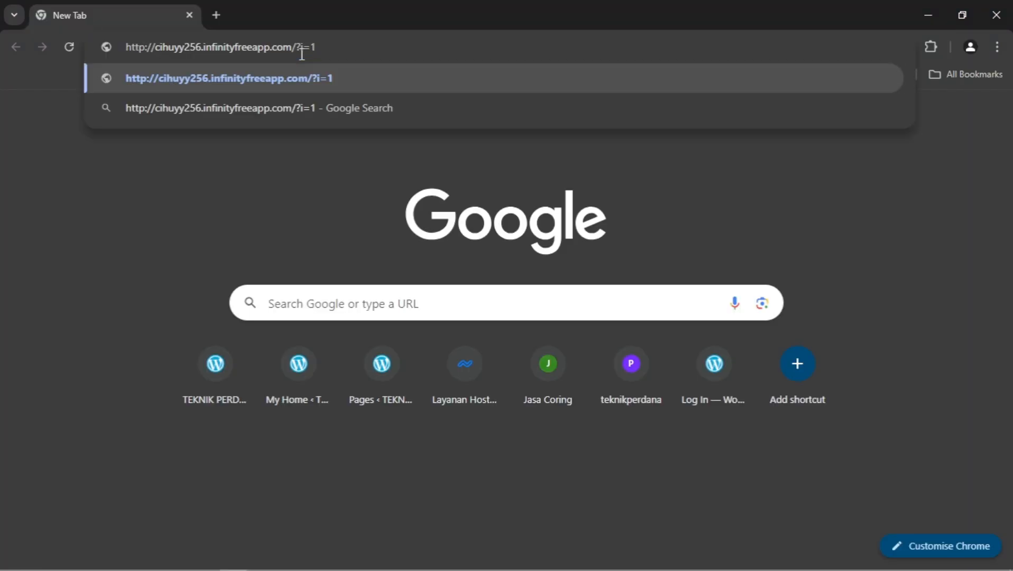
key(Return)
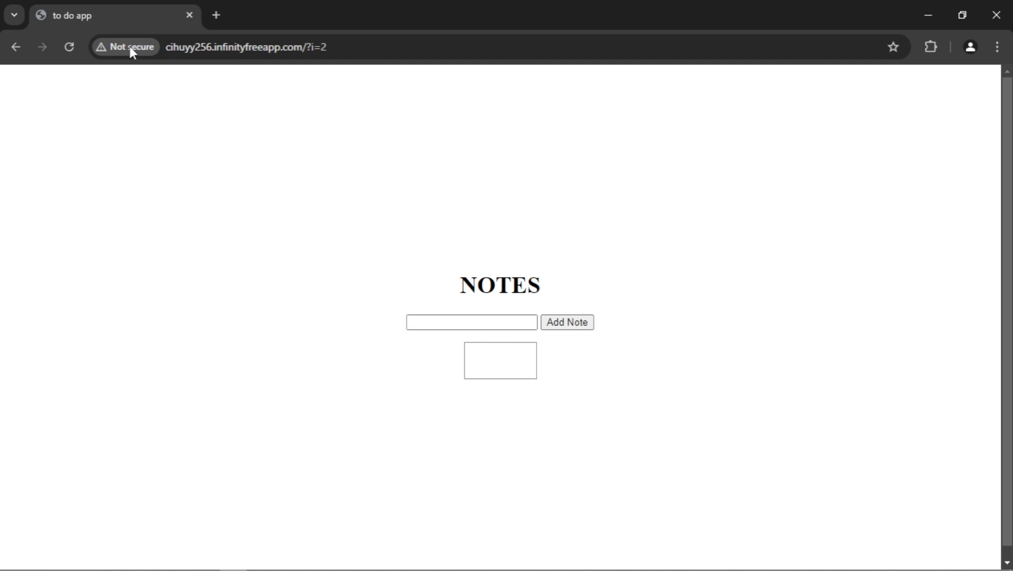
- Examine the hosted app's address in the Work profile window and minimize that window
double_click(348, 44)
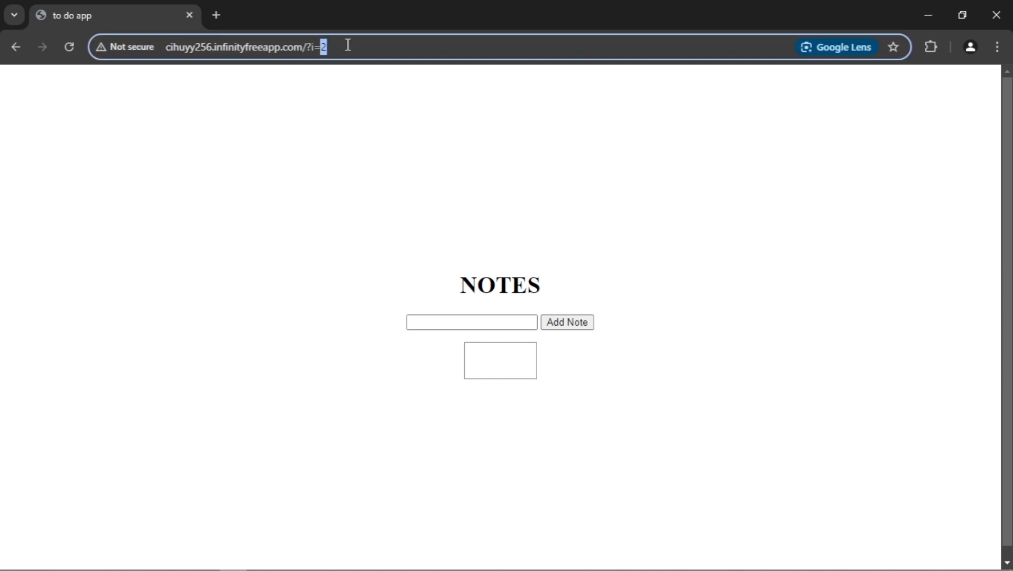
click(349, 45)
click(323, 140)
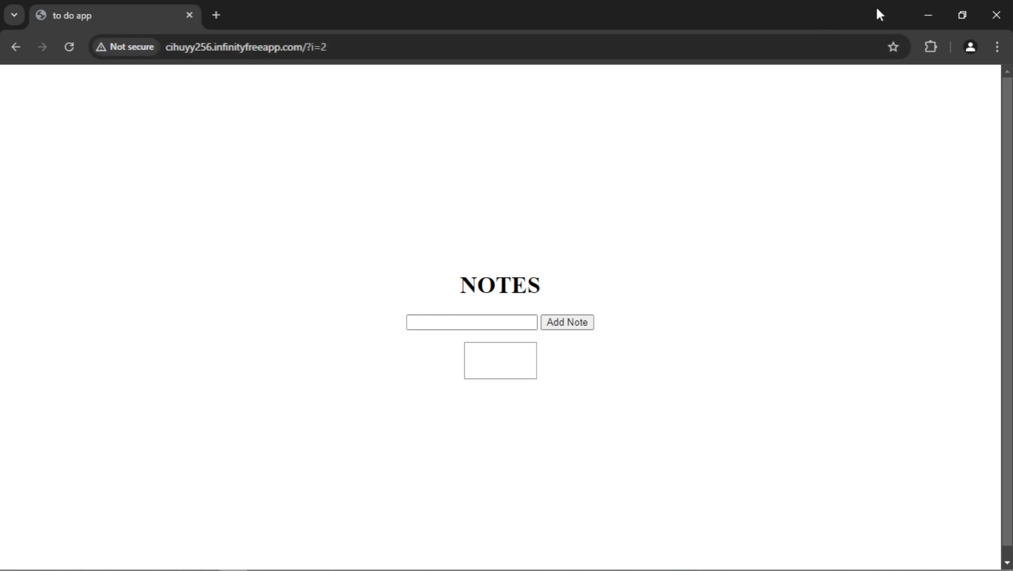
click(922, 15)
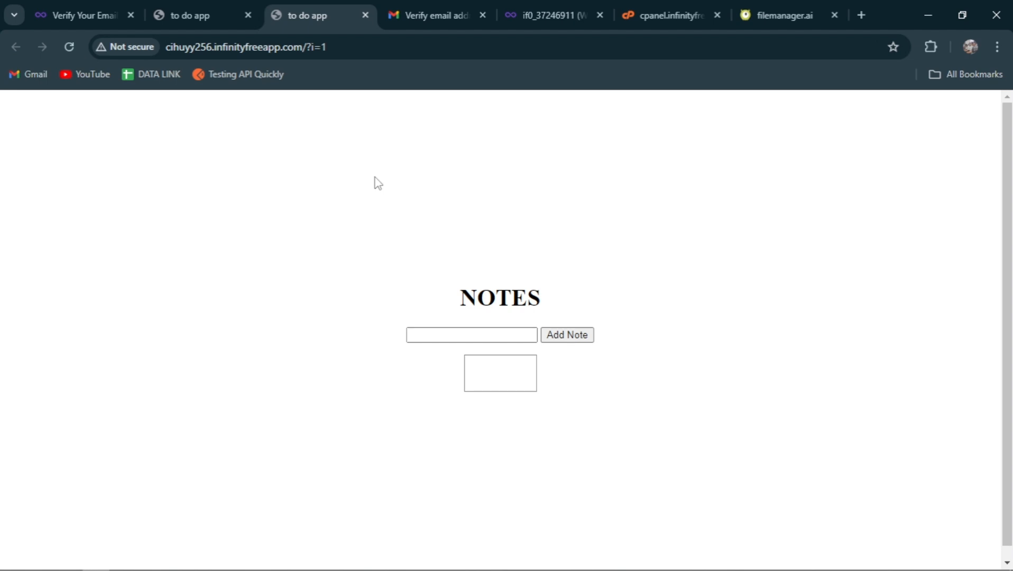
key(alt+Tab)
key(Tab)
key(Tab)
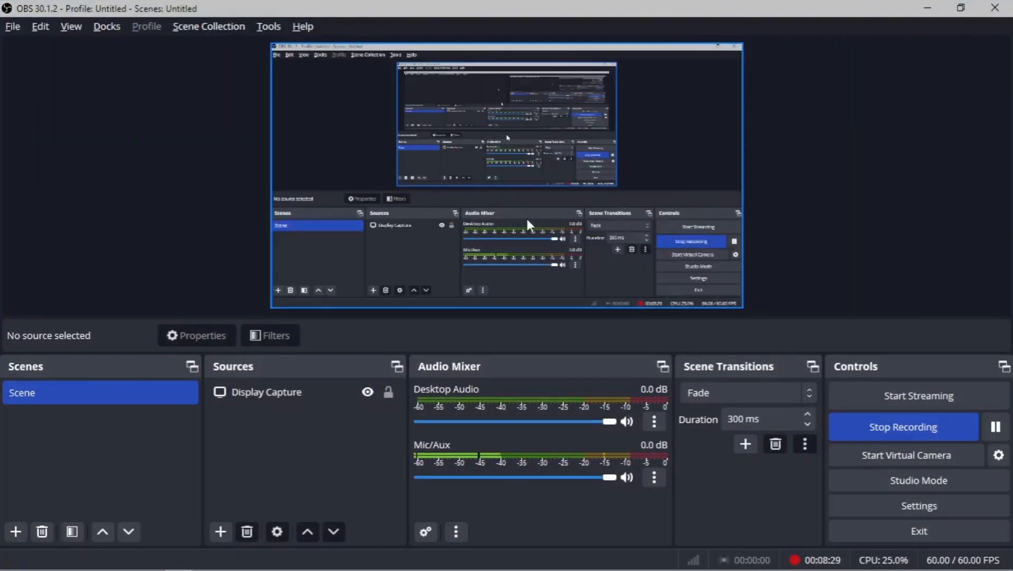